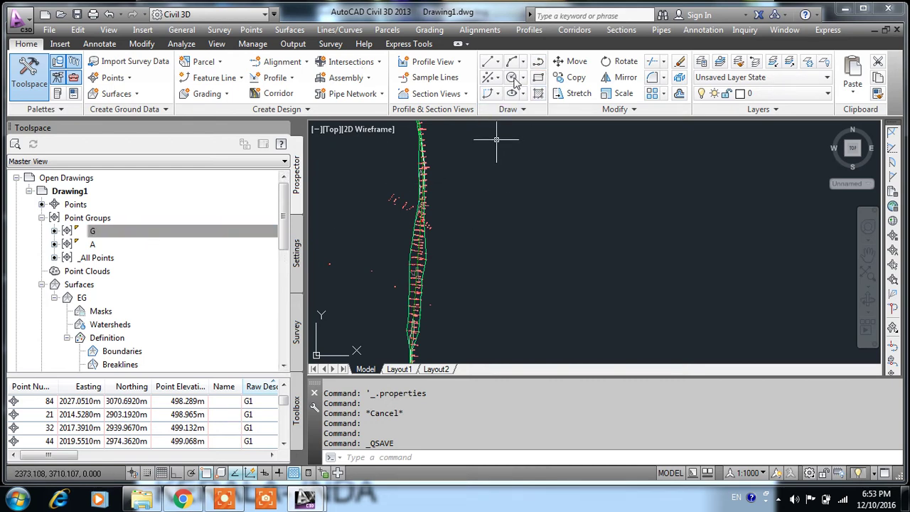
# Step: Sample an EG surface profile along alignment RD-1 and send it to a profile view
pyautogui.click(530, 31)
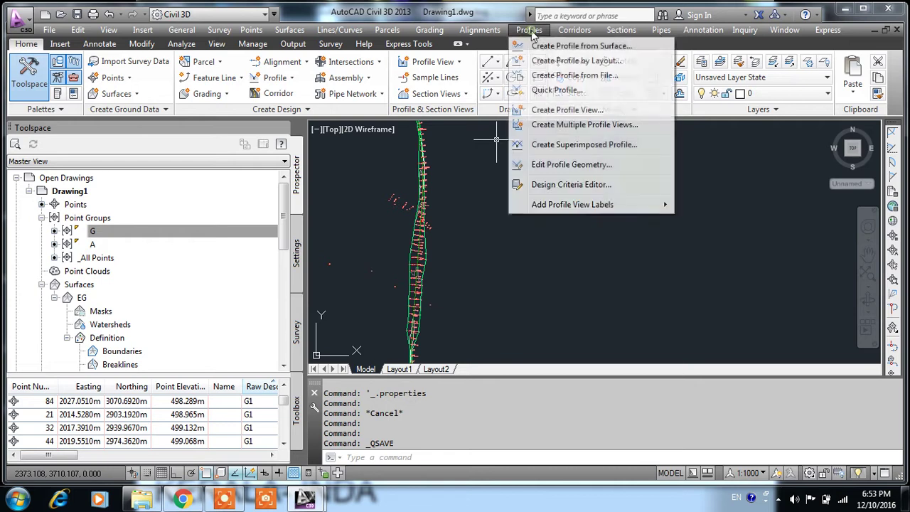
pyautogui.click(601, 47)
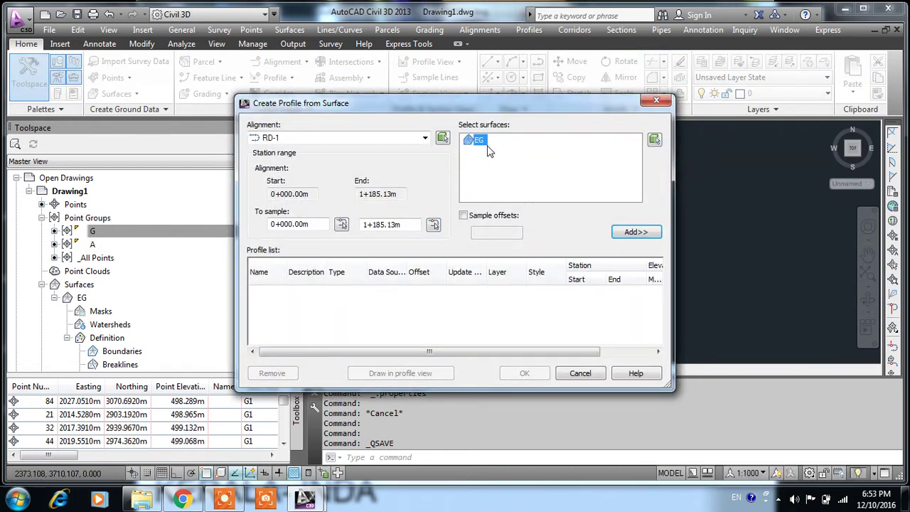
pyautogui.click(635, 232)
pyautogui.click(420, 294)
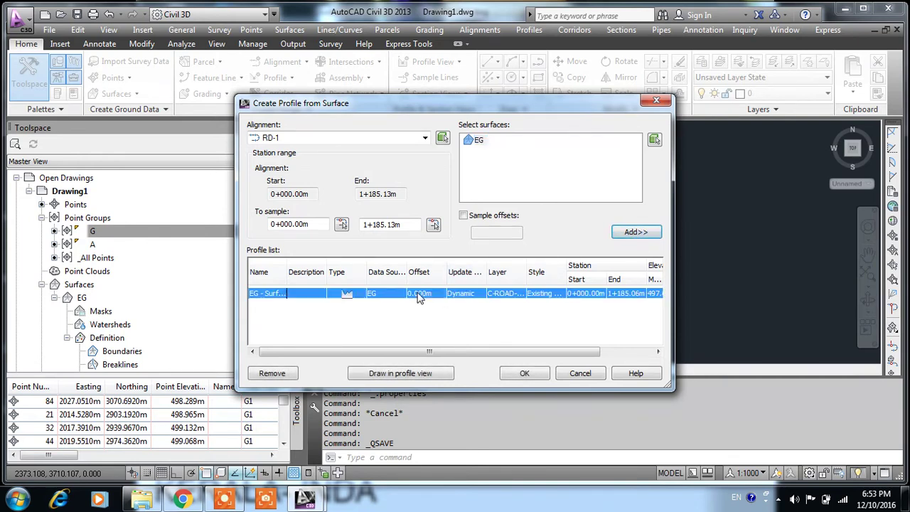
pyautogui.click(400, 374)
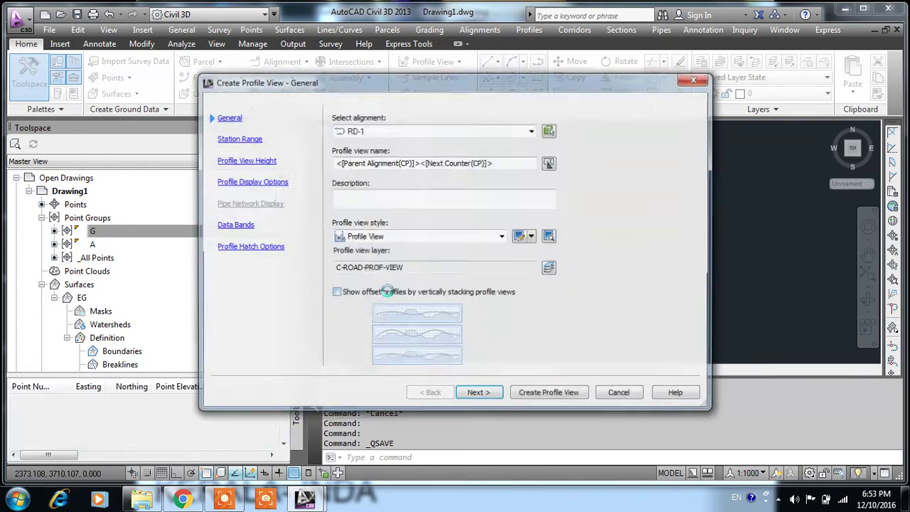
# Step: Choose the Major Grids view style, accept the remaining wizard pages, and create the profile view
pyautogui.click(398, 162)
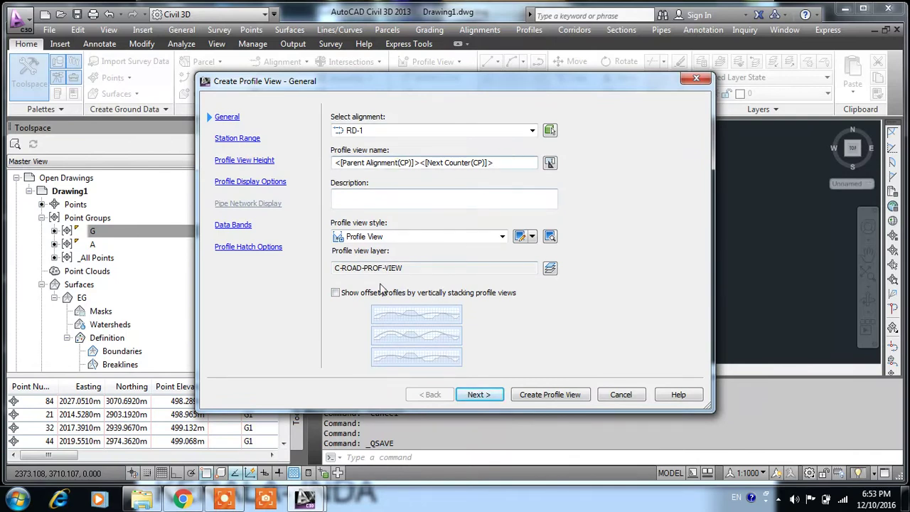
pyautogui.click(383, 236)
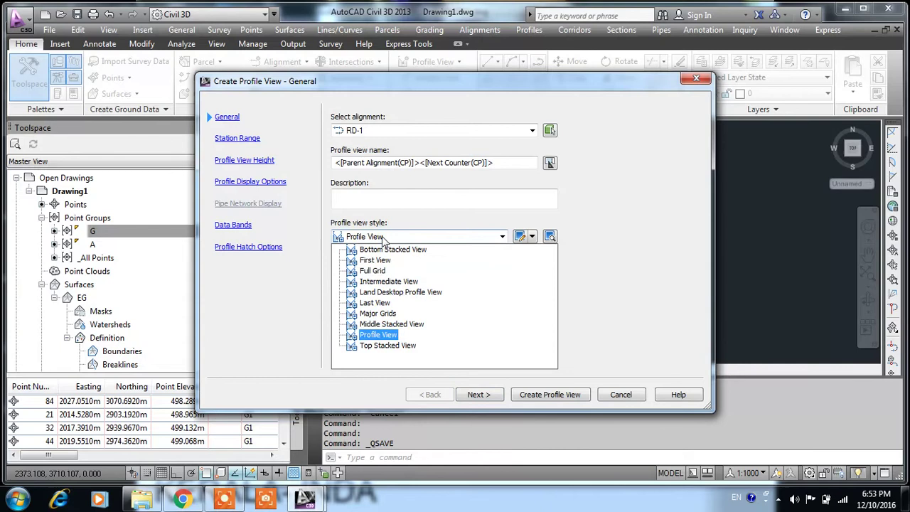
pyautogui.click(387, 317)
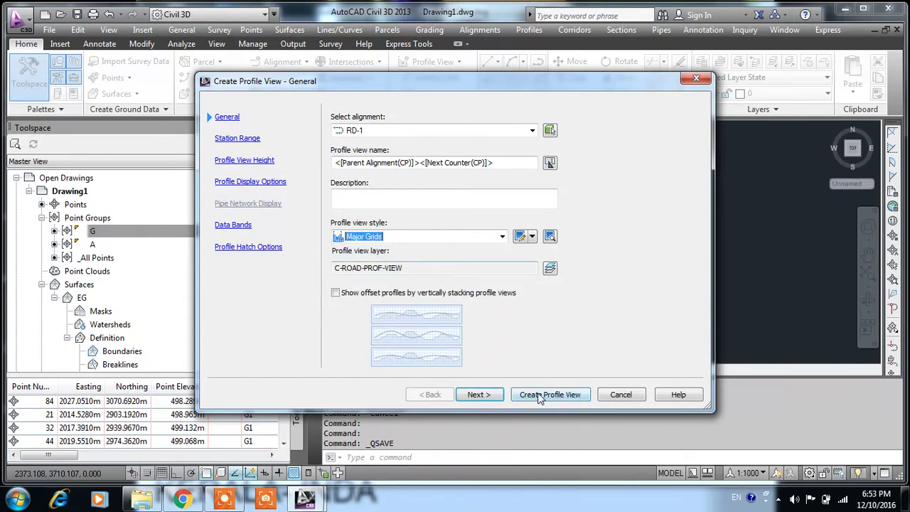
pyautogui.click(479, 395)
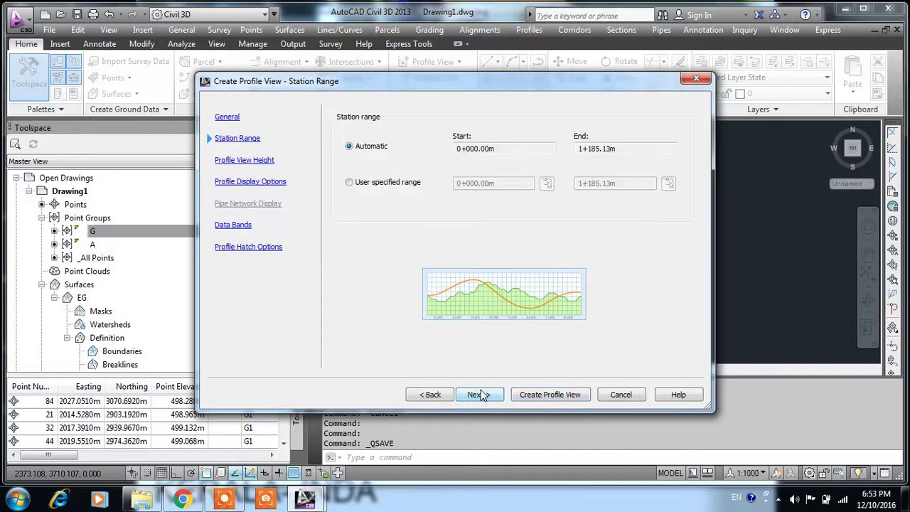
pyautogui.click(481, 396)
pyautogui.click(481, 396)
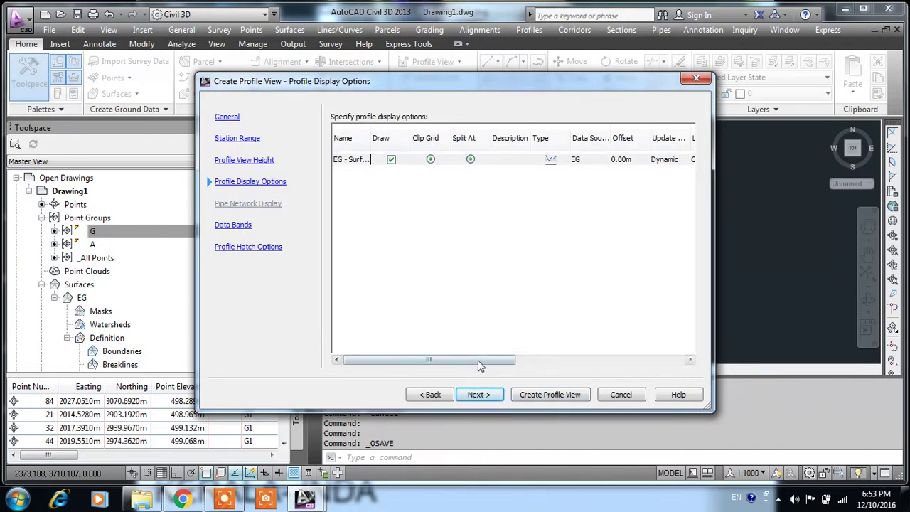
pyautogui.click(477, 395)
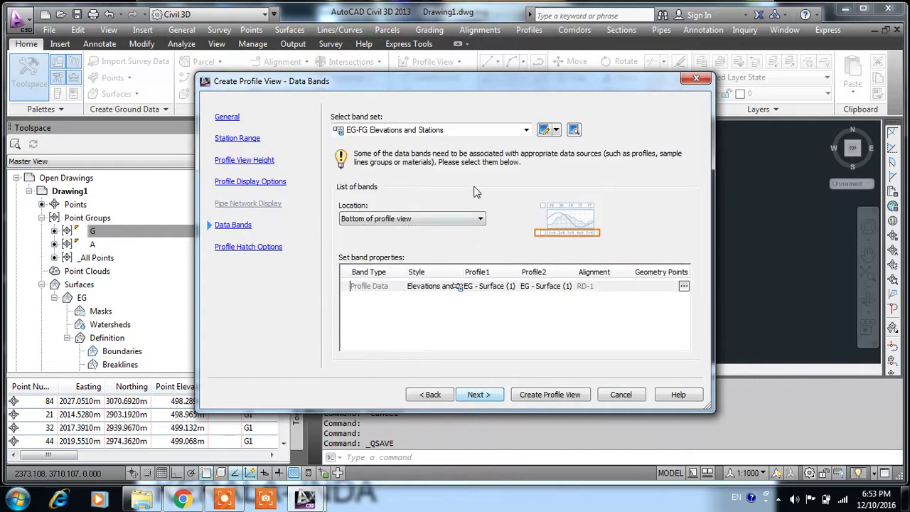
pyautogui.click(486, 395)
pyautogui.click(543, 395)
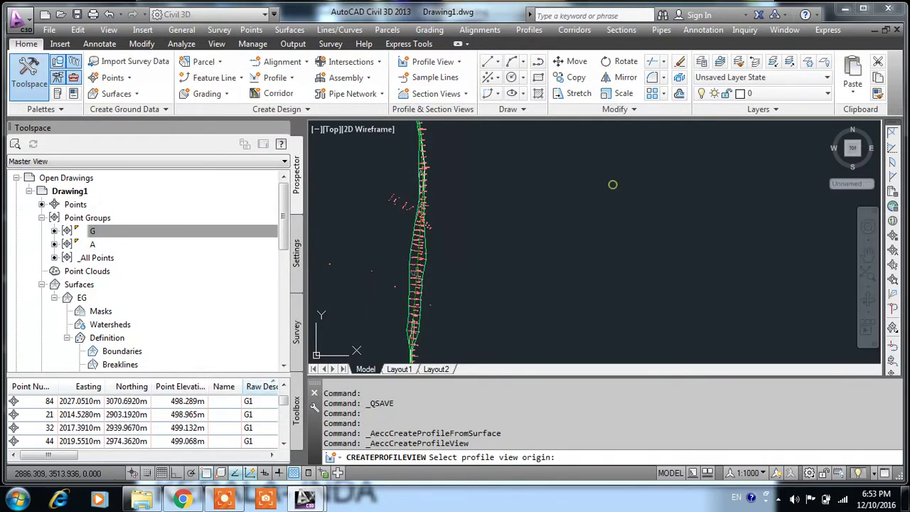
# Step: Place the profile view origin in the drawing and zoom in on its elevation labels
pyautogui.click(610, 187)
pyautogui.moveTo(807, 179); pyautogui.dragTo(701, 211, button='middle')
pyautogui.scroll(3, 701, 211)
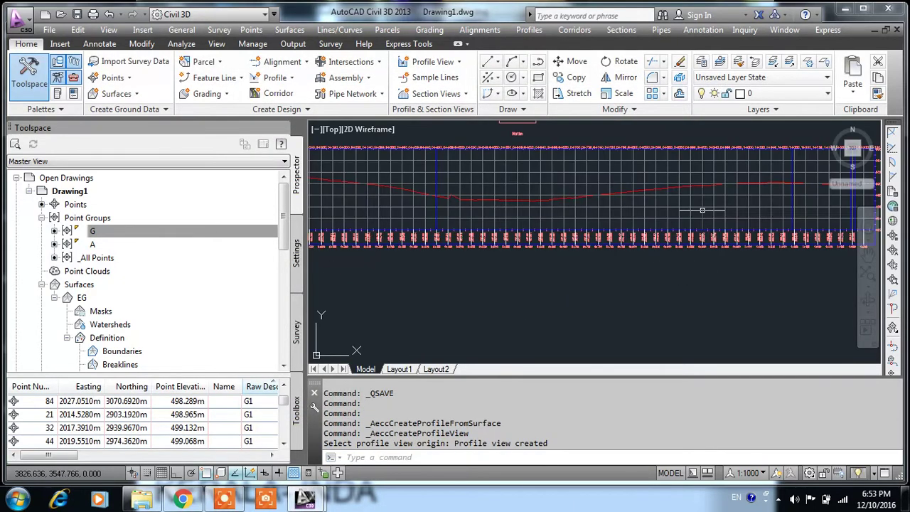
pyautogui.scroll(2, 648, 174)
pyautogui.scroll(4, 648, 172)
pyautogui.scroll(2, 648, 172)
pyautogui.scroll(-3, 650, 162)
pyautogui.scroll(1, 639, 160)
pyautogui.scroll(3, 625, 156)
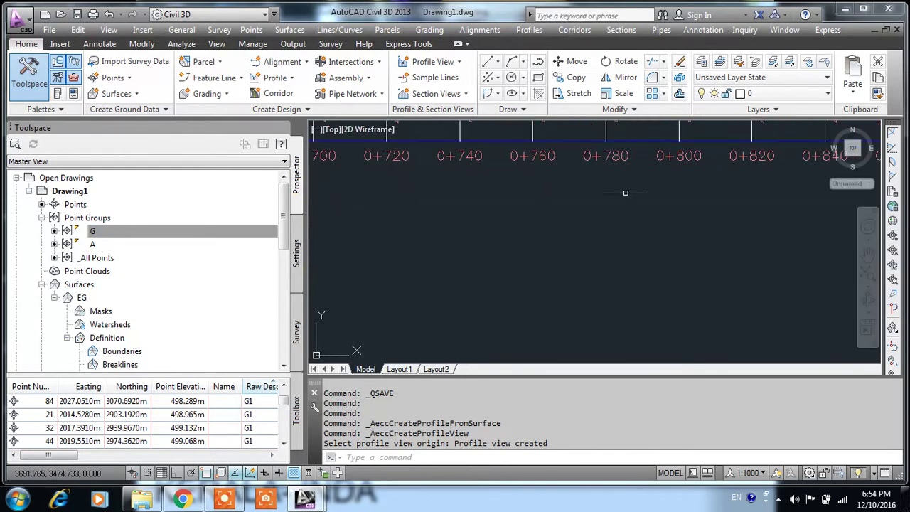
pyautogui.moveTo(625, 156); pyautogui.dragTo(670, 274, button='middle')
pyautogui.scroll(-3, 670, 274)
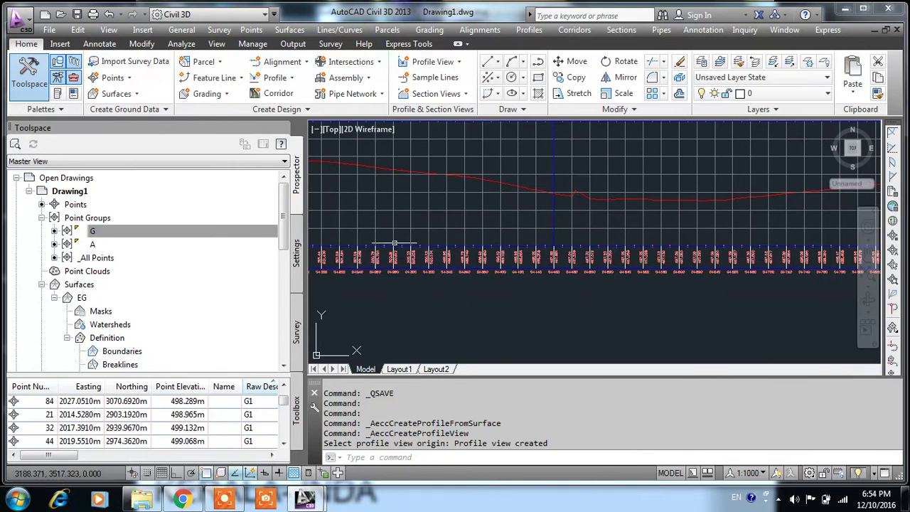
pyautogui.scroll(5, 394, 243)
pyautogui.scroll(3, 426, 252)
pyautogui.scroll(1, 511, 256)
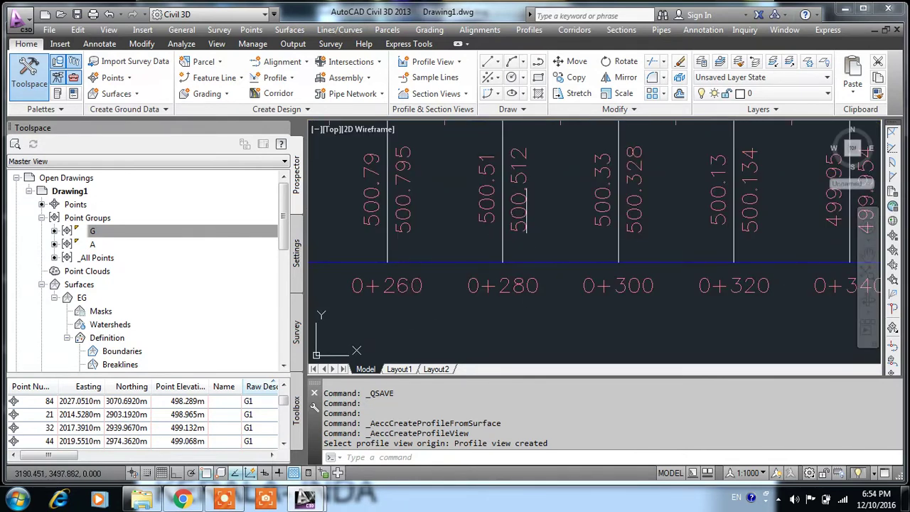
# Step: Select the profile view and work through its right-click shortcut menu options
pyautogui.click(517, 211)
pyautogui.rightClick(519, 200)
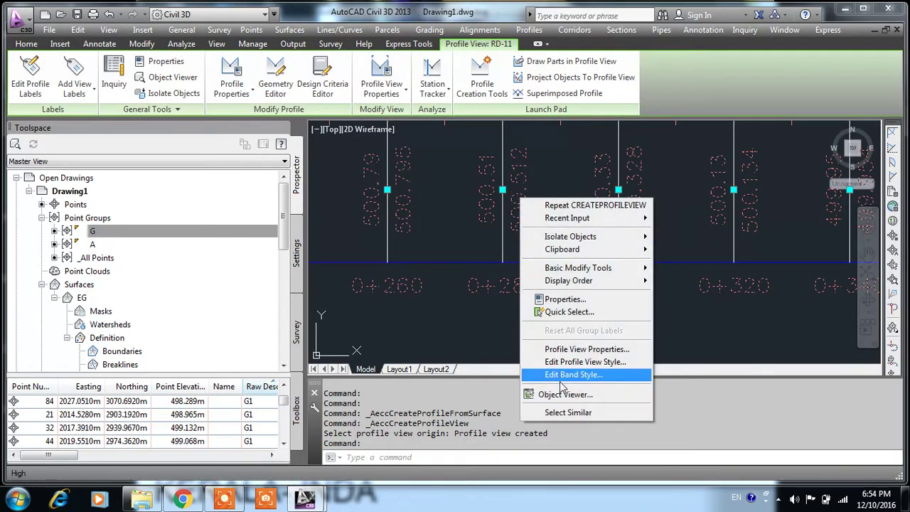
pyautogui.click(776, 499)
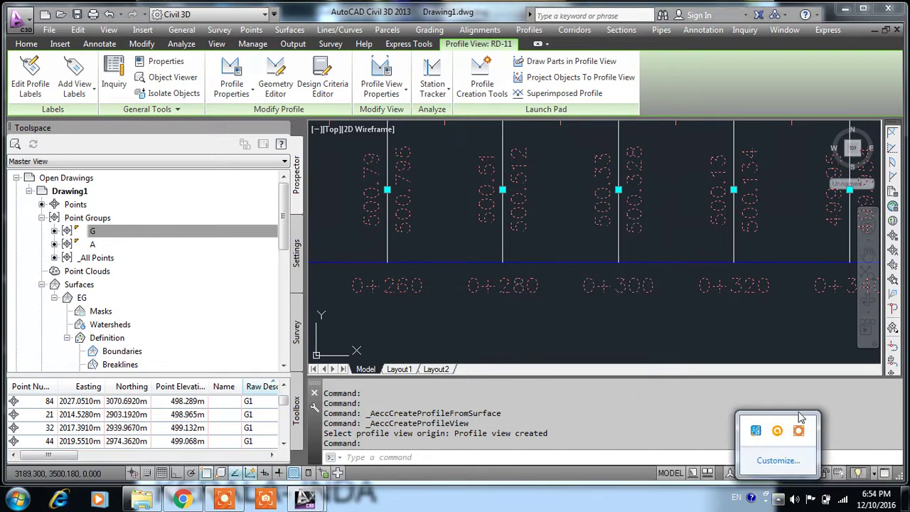
pyautogui.click(799, 431)
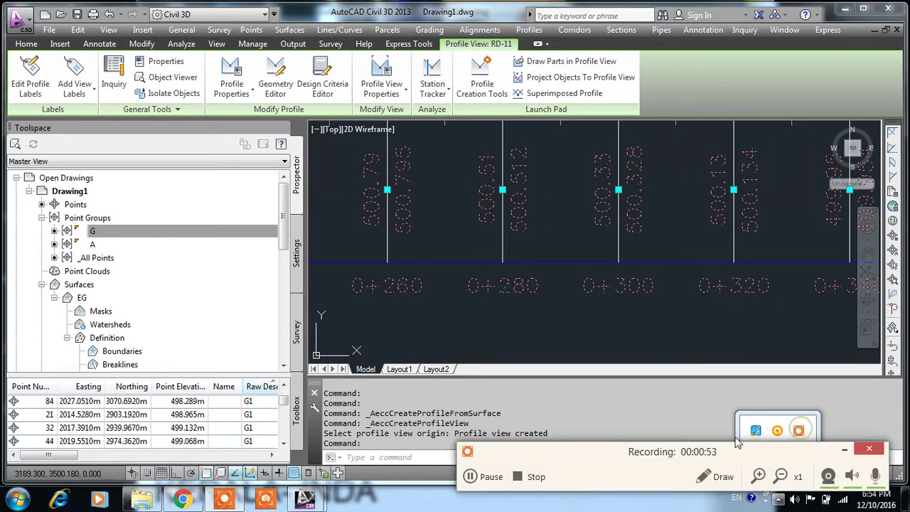
pyautogui.click(470, 477)
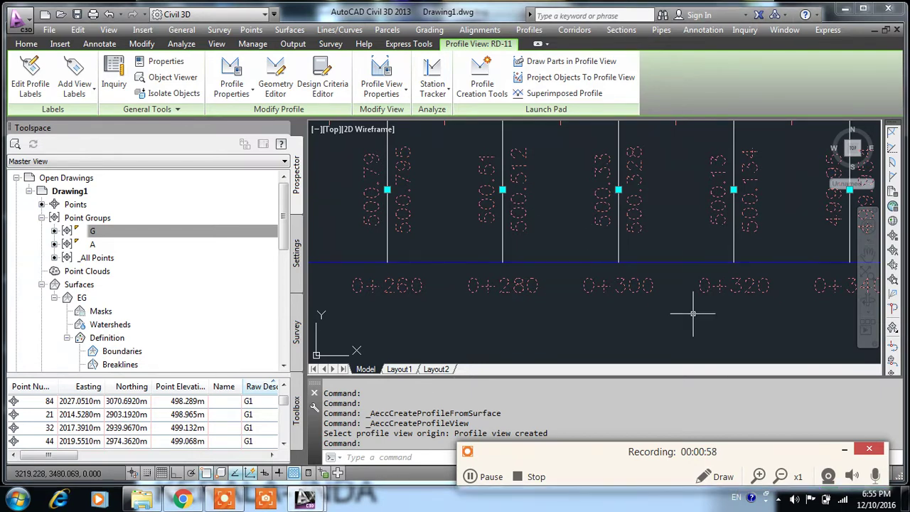
pyautogui.scroll(2, 568, 277)
pyautogui.scroll(2, 651, 319)
pyautogui.scroll(-3, 650, 319)
pyautogui.click(632, 264)
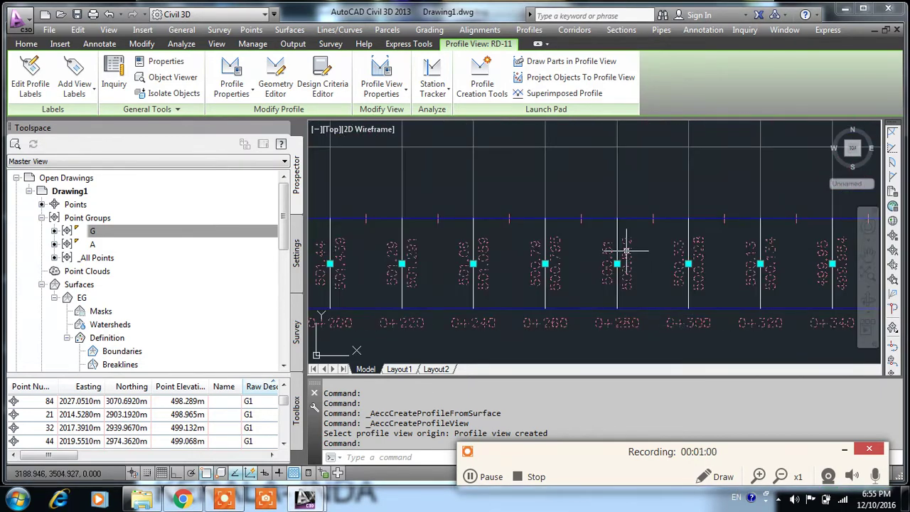
pyautogui.rightClick(626, 252)
# Step: Set the Major Grids style's horizontal axis major interval to 25 m and apply it
pyautogui.click(670, 417)
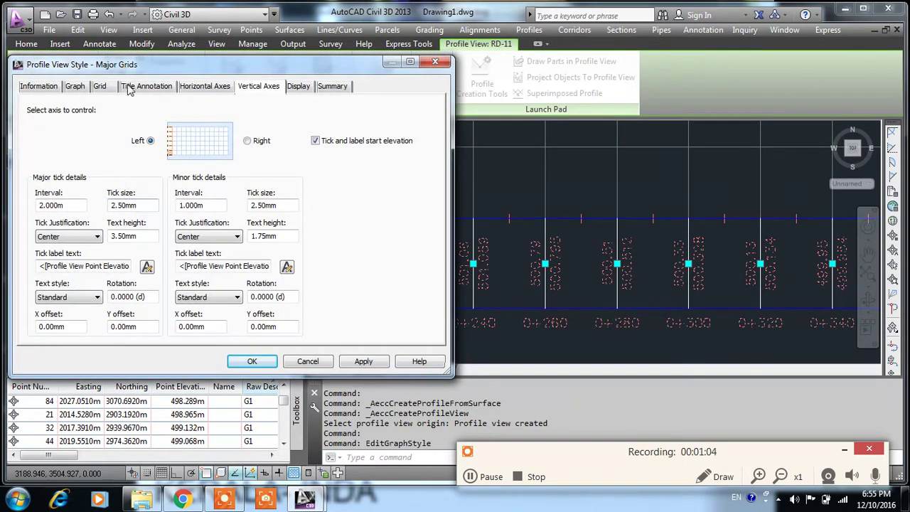
pyautogui.click(101, 86)
pyautogui.click(149, 87)
pyautogui.click(186, 89)
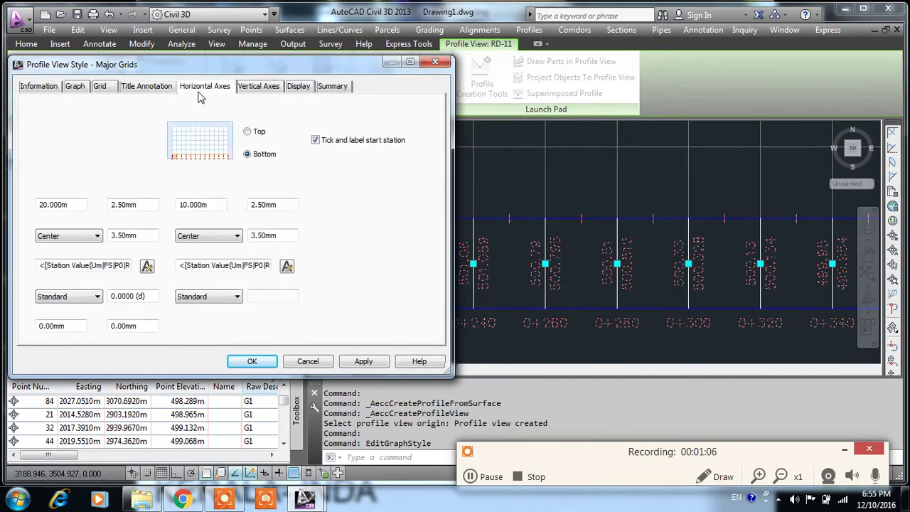
pyautogui.doubleClick(73, 204)
pyautogui.write('25')
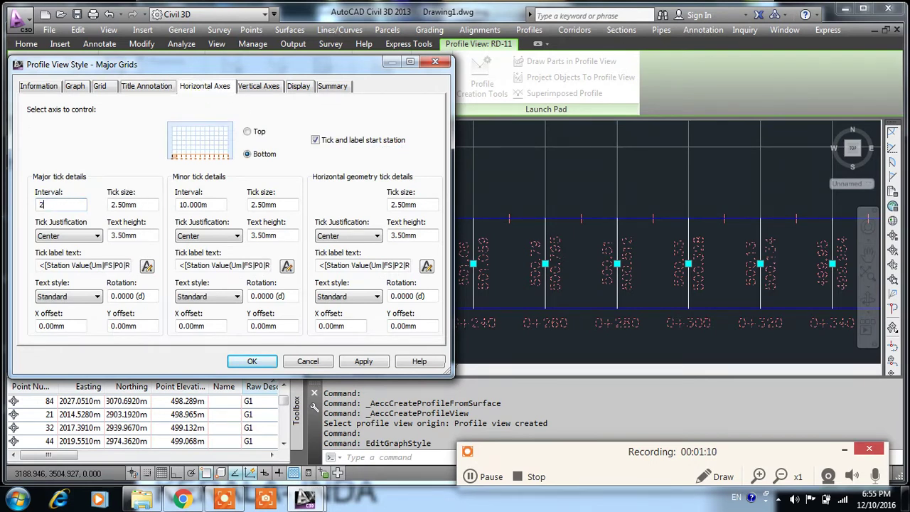
pyautogui.click(363, 361)
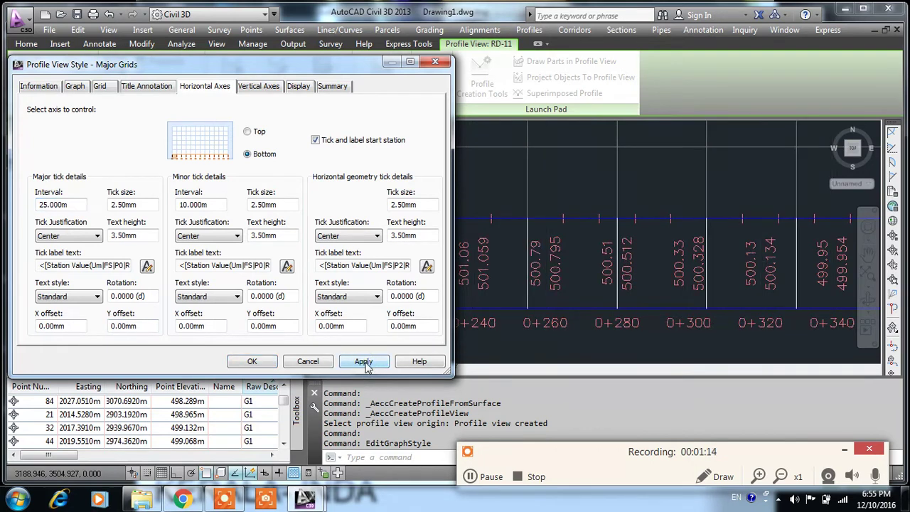
pyautogui.click(252, 361)
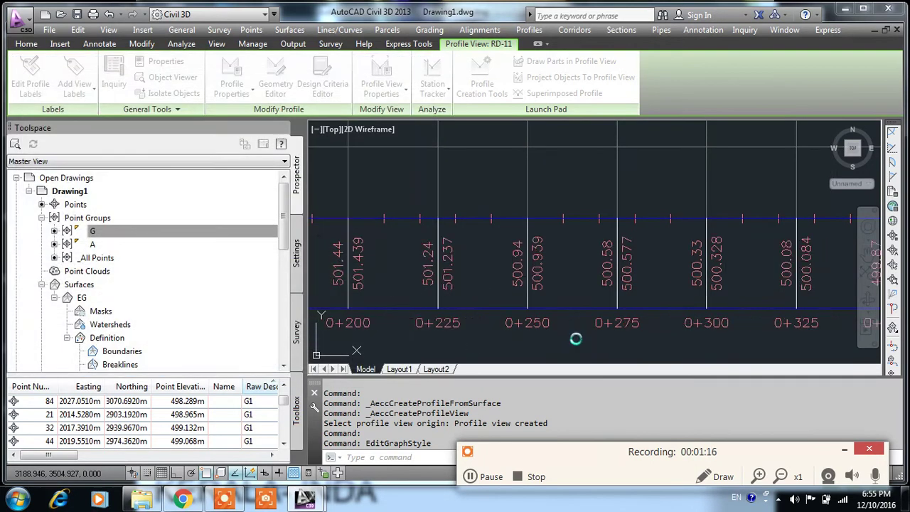
# Step: Zoom until the full RD-1 PROFILE view with its EG ground line fits the window
pyautogui.scroll(-5, 541, 292)
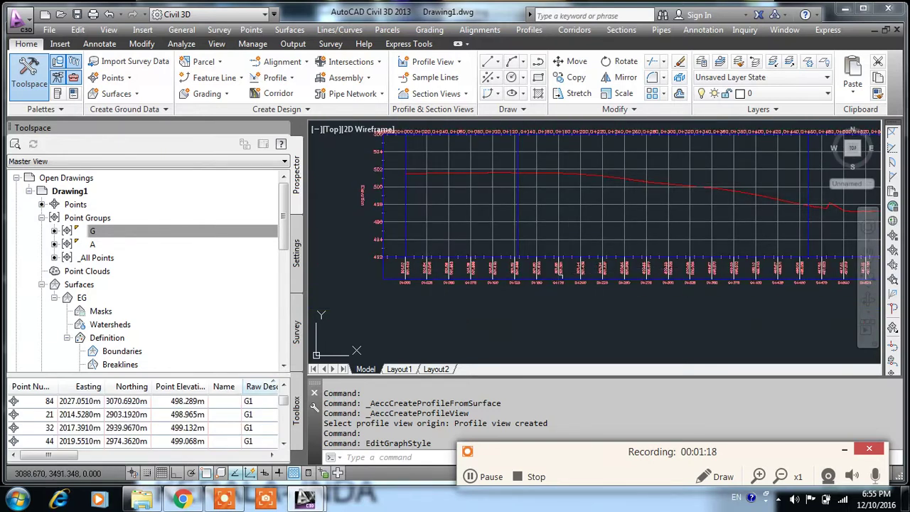
pyautogui.scroll(-3, 507, 242)
pyautogui.scroll(2, 691, 234)
pyautogui.scroll(2, 694, 229)
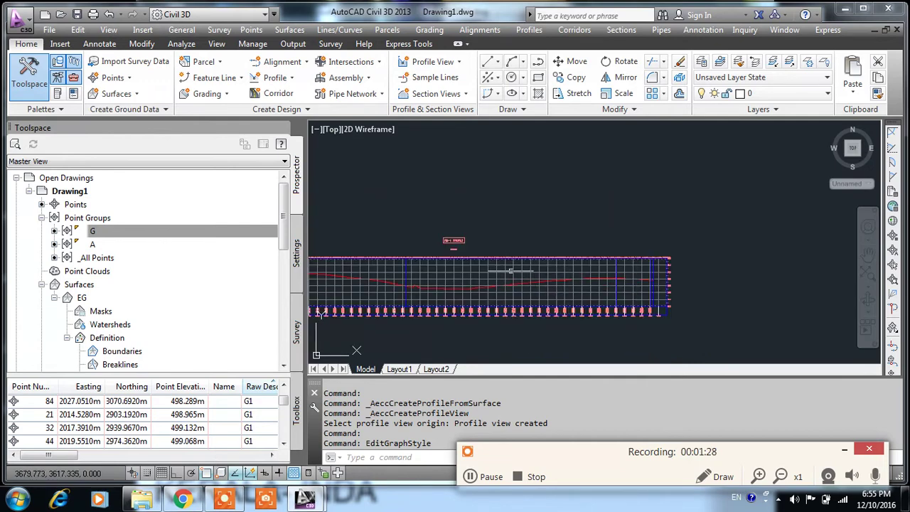
pyautogui.scroll(5, 510, 271)
pyautogui.scroll(4, 509, 271)
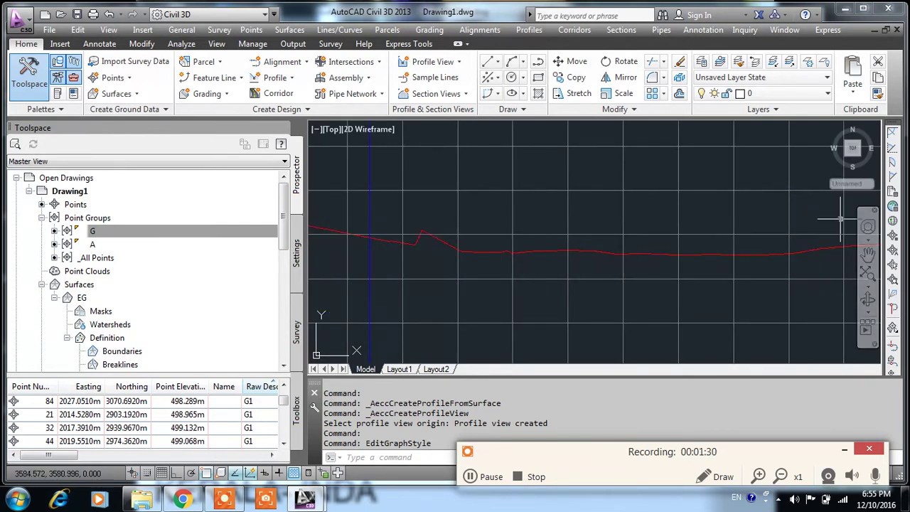
pyautogui.scroll(-5, 654, 269)
pyautogui.scroll(3, 654, 269)
pyautogui.scroll(-3, 655, 263)
pyautogui.scroll(2, 655, 259)
pyautogui.scroll(-3, 655, 260)
pyautogui.scroll(2, 540, 261)
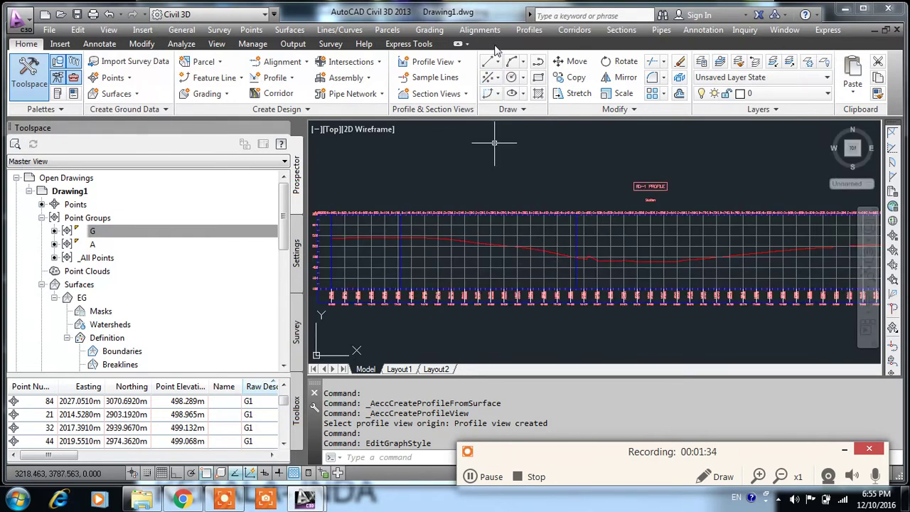
# Step: Start a layout profile on the RD-1 view, keeping Design Profile style and Complete Label Set
pyautogui.click(530, 30)
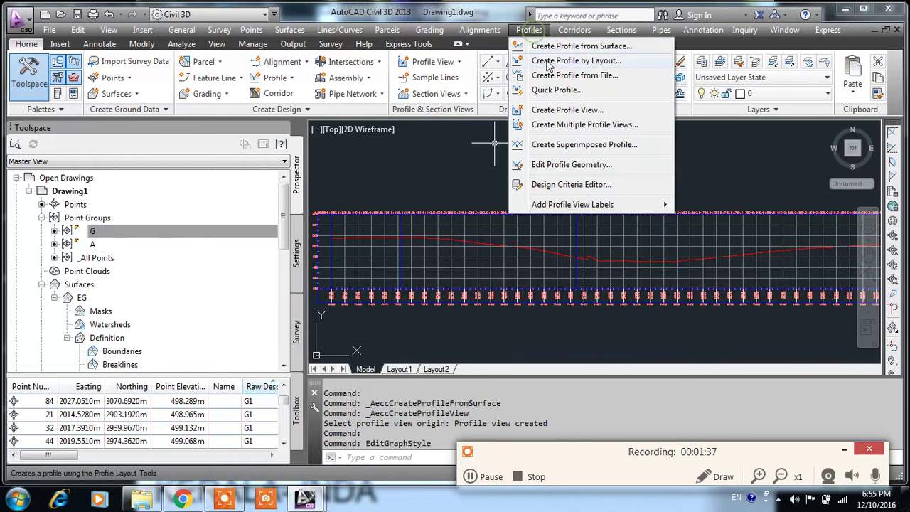
pyautogui.click(589, 63)
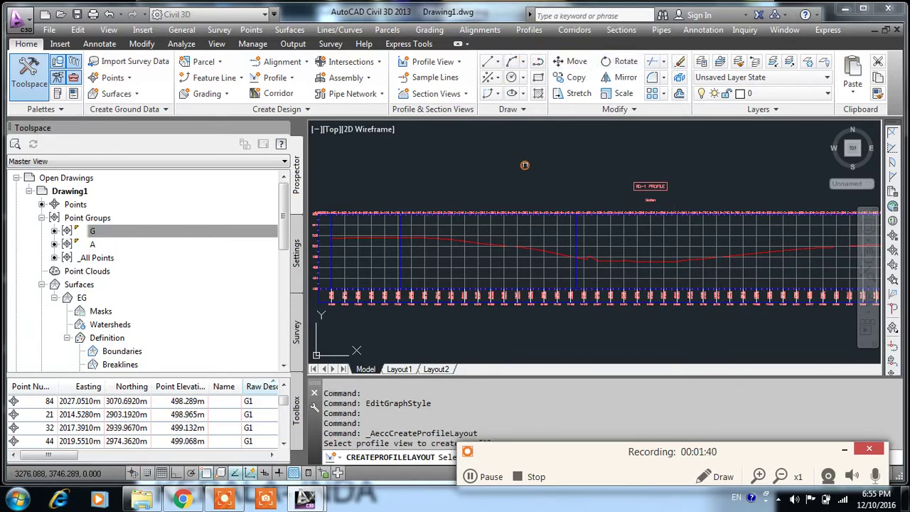
pyautogui.click(488, 223)
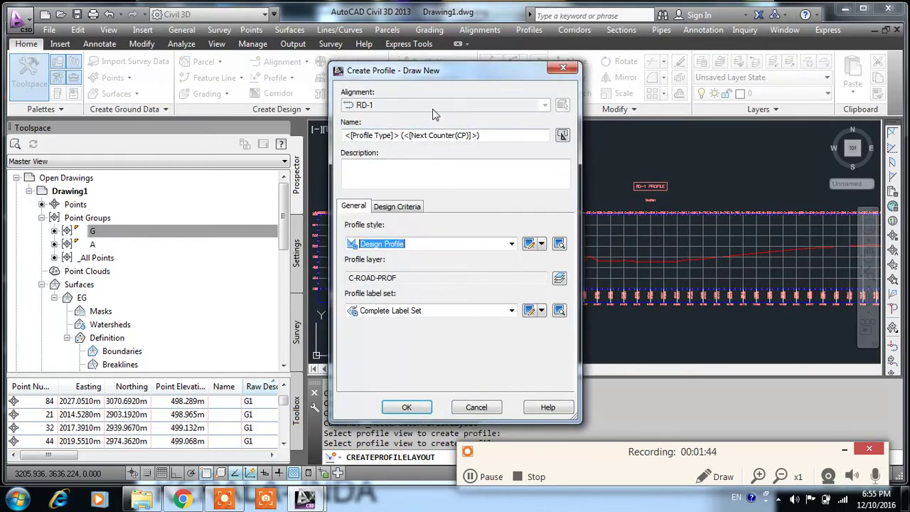
pyautogui.click(482, 133)
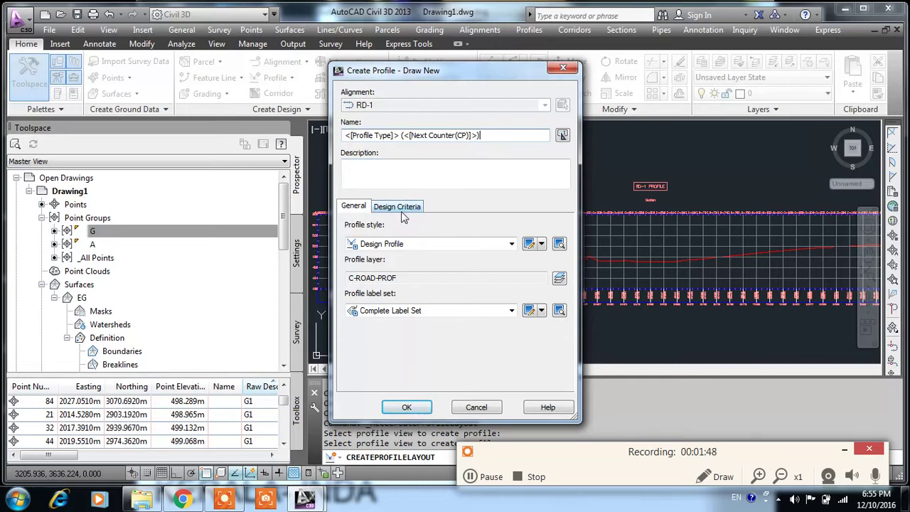
pyautogui.click(400, 244)
pyautogui.click(399, 243)
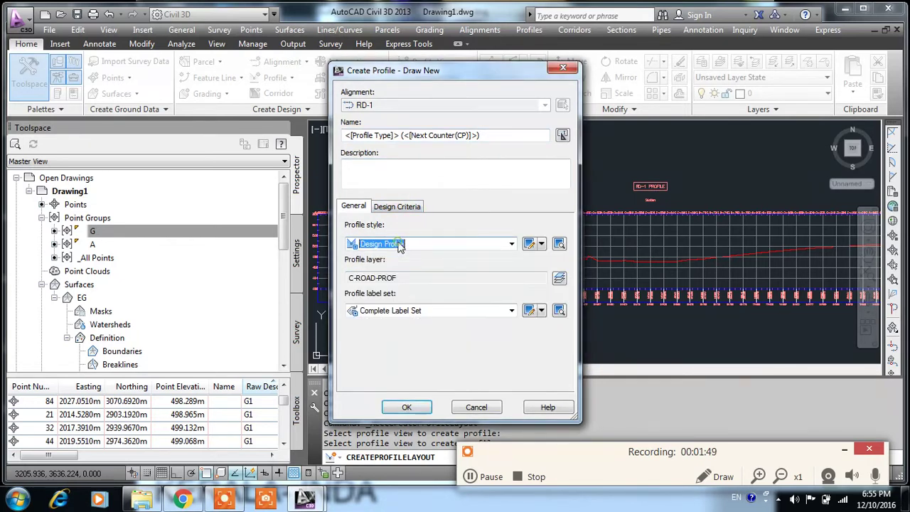
pyautogui.click(400, 311)
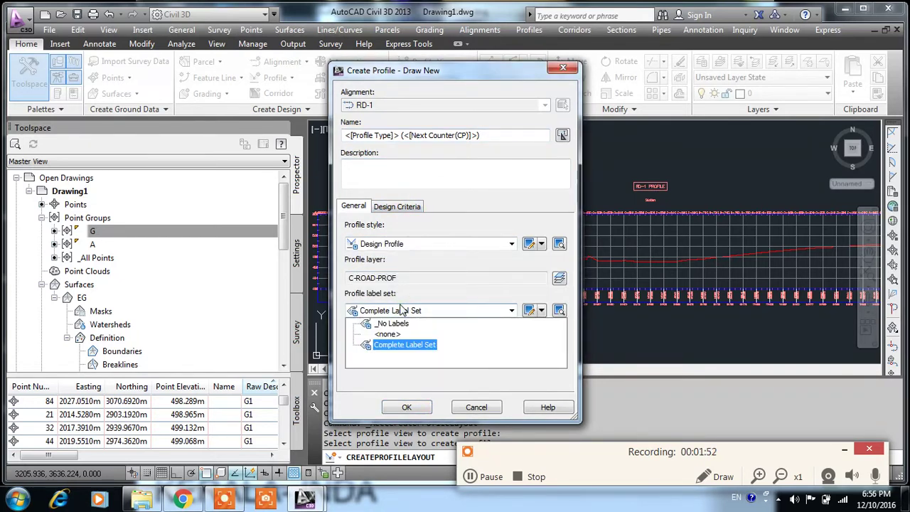
pyautogui.click(400, 311)
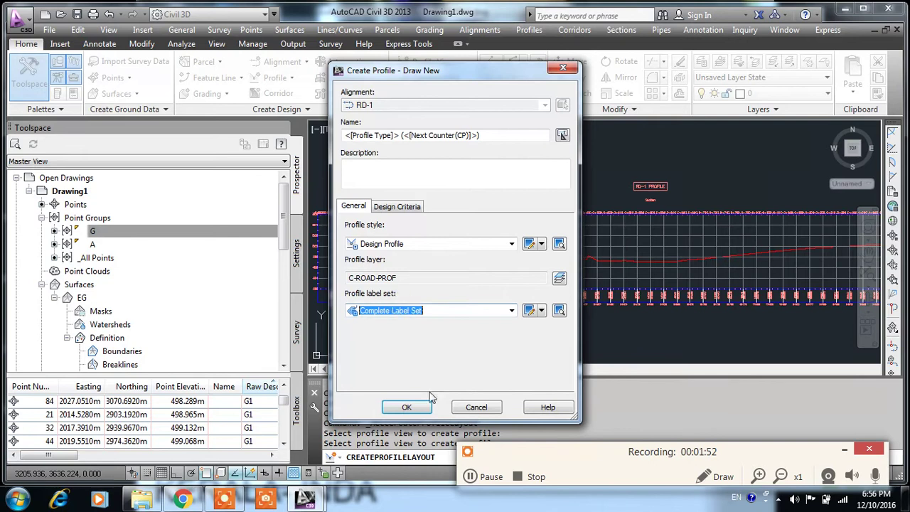
# Step: Enable criteria-based design with the metric roadway standards file and Basic check set, then create it
pyautogui.click(399, 208)
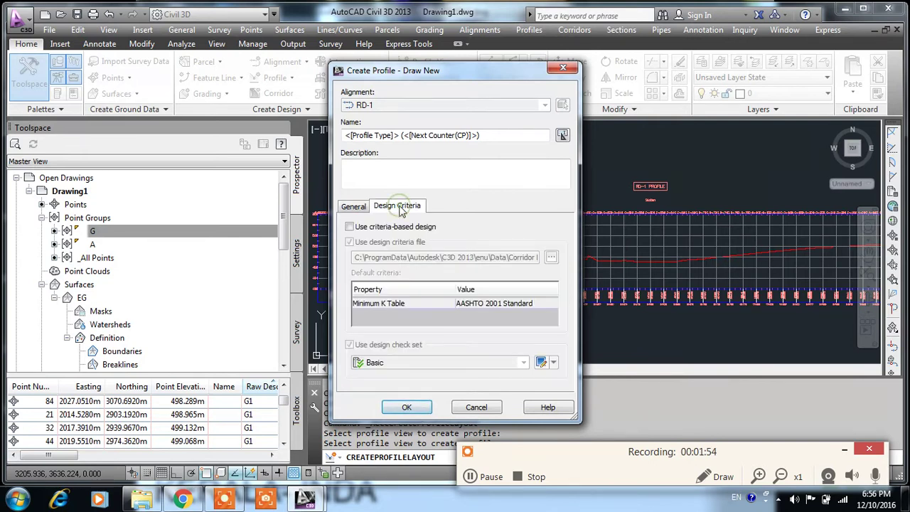
pyautogui.click(349, 226)
pyautogui.click(551, 257)
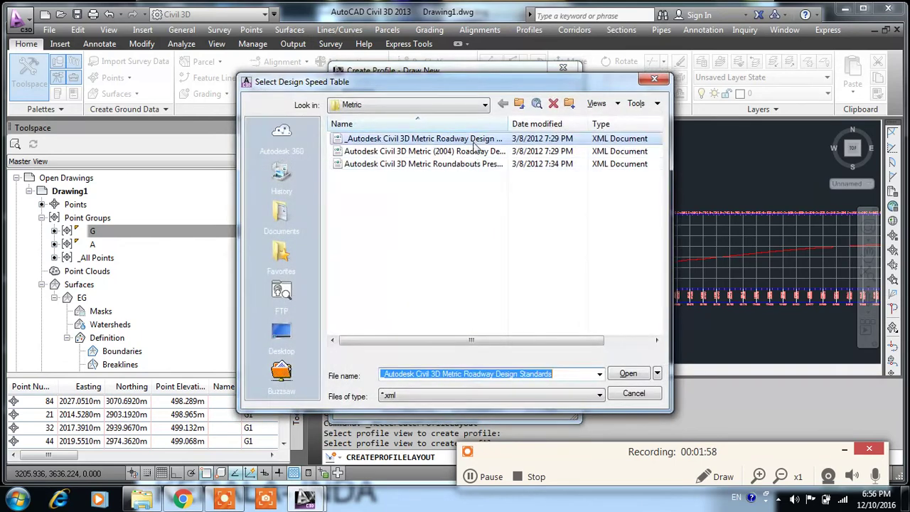
pyautogui.click(487, 138)
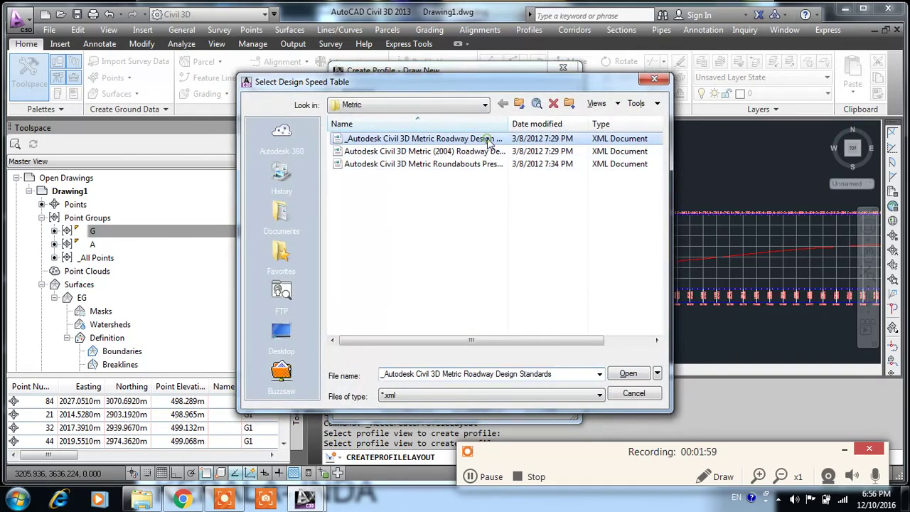
pyautogui.click(630, 375)
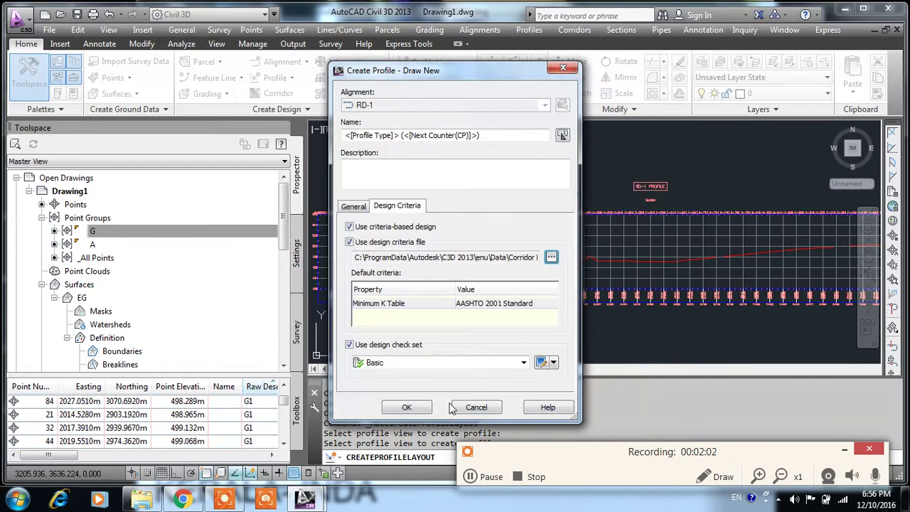
pyautogui.click(423, 373)
pyautogui.click(423, 374)
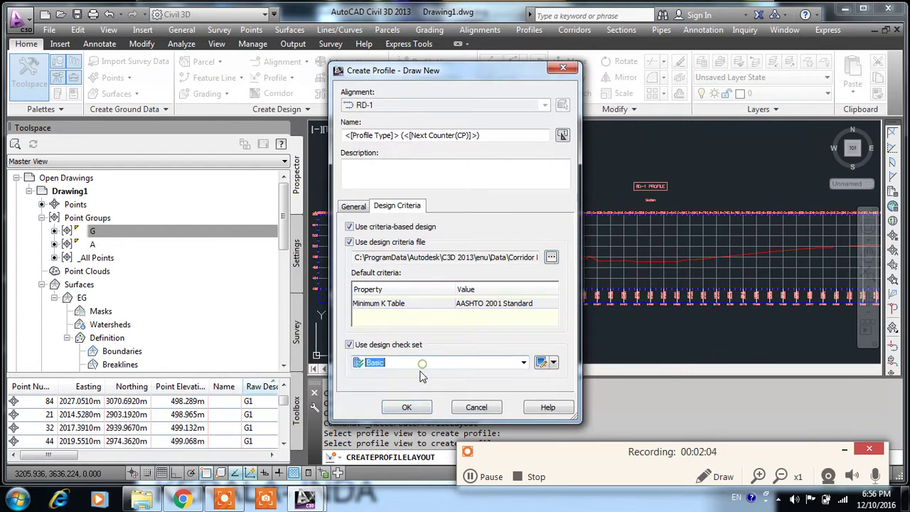
pyautogui.click(406, 407)
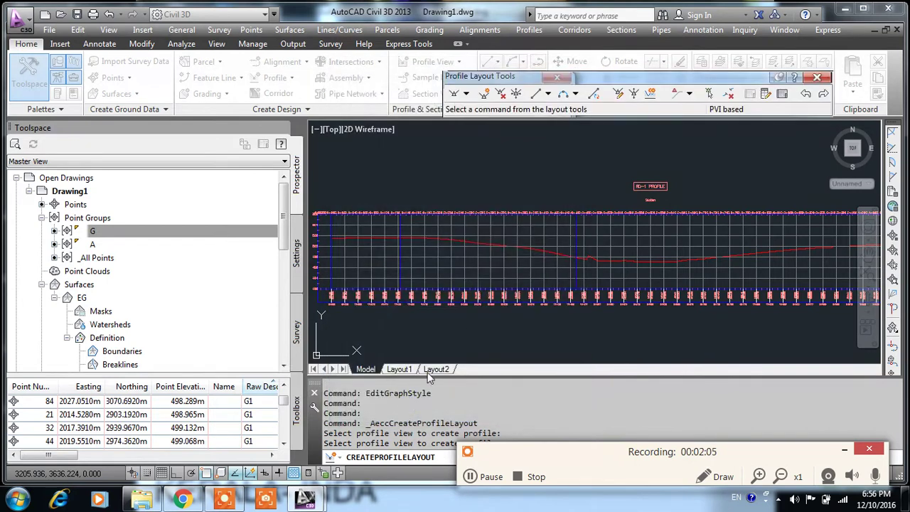
# Step: Review the tangent and vertical curve drawing options in Profile Layout Tools
pyautogui.click(467, 95)
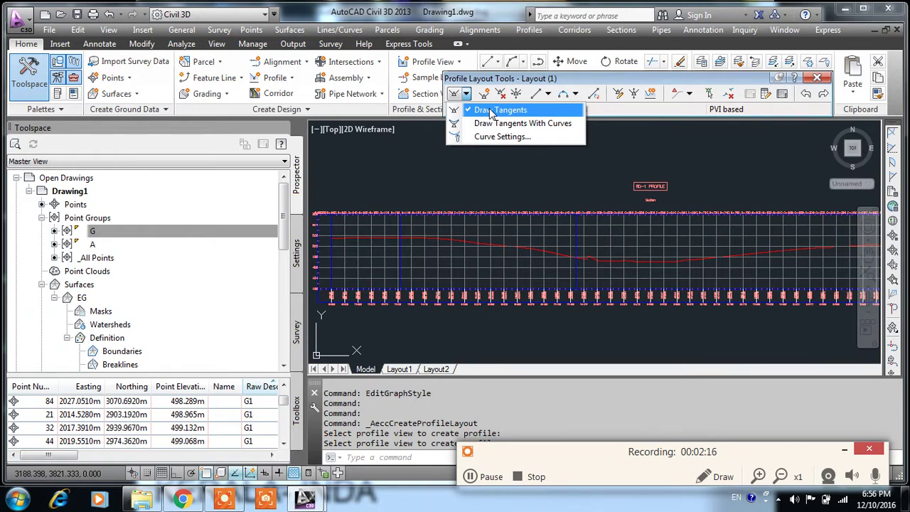
pyautogui.click(575, 94)
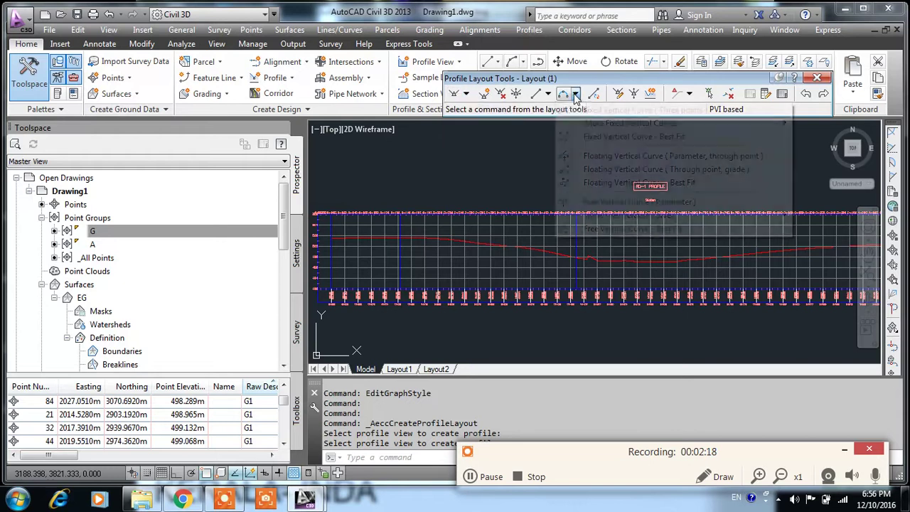
pyautogui.moveTo(629, 214)
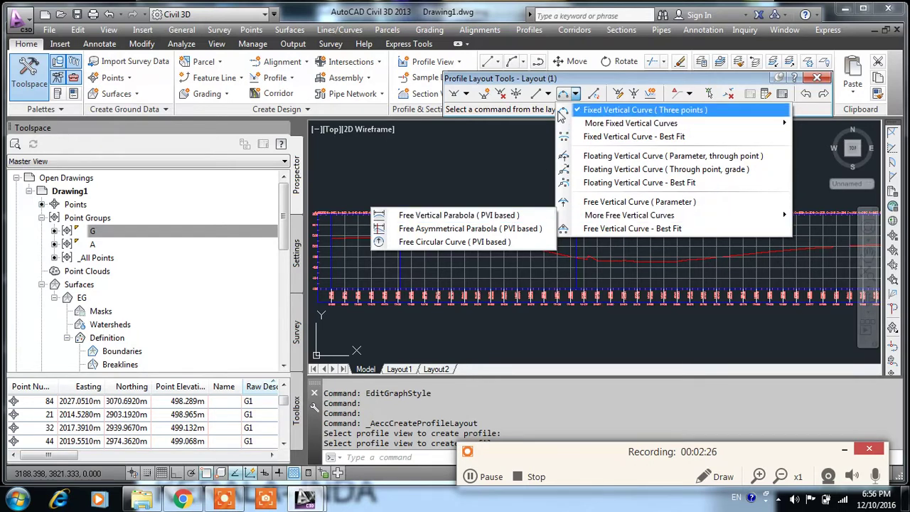
pyautogui.click(471, 95)
pyautogui.click(468, 95)
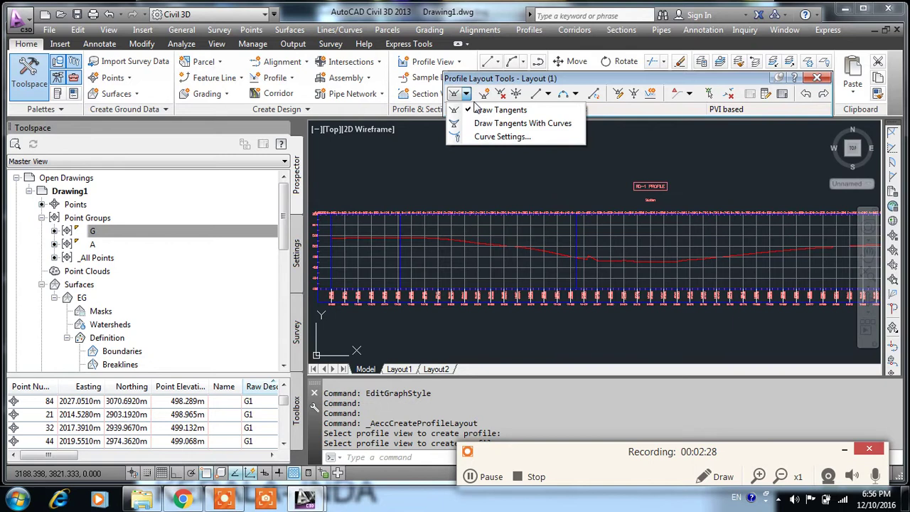
# Step: Choose Draw Tangents and pick the first tangent's start point in the profile view
pyautogui.click(496, 111)
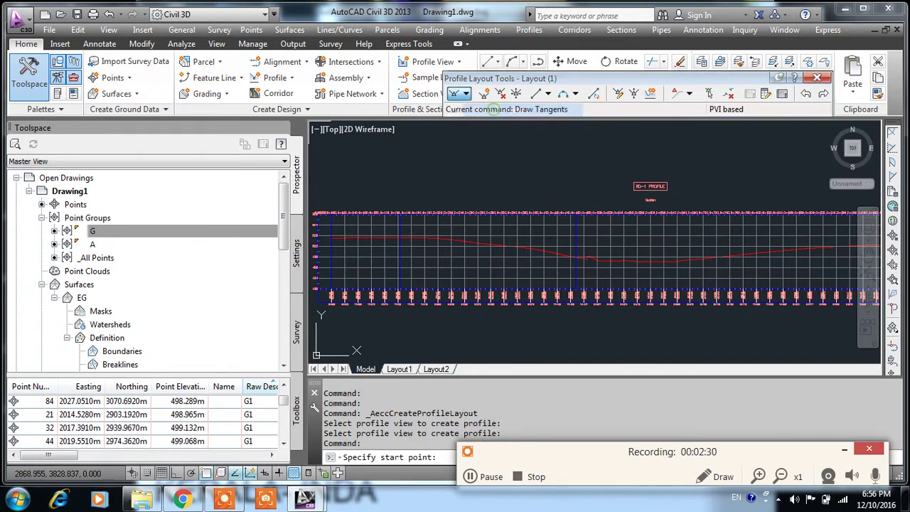
pyautogui.scroll(2, 501, 277)
pyautogui.scroll(2, 500, 280)
pyautogui.scroll(2, 451, 253)
pyautogui.scroll(2, 465, 248)
pyautogui.scroll(1, 439, 239)
pyautogui.scroll(1, 439, 239)
pyautogui.scroll(2, 420, 246)
pyautogui.scroll(1, 408, 219)
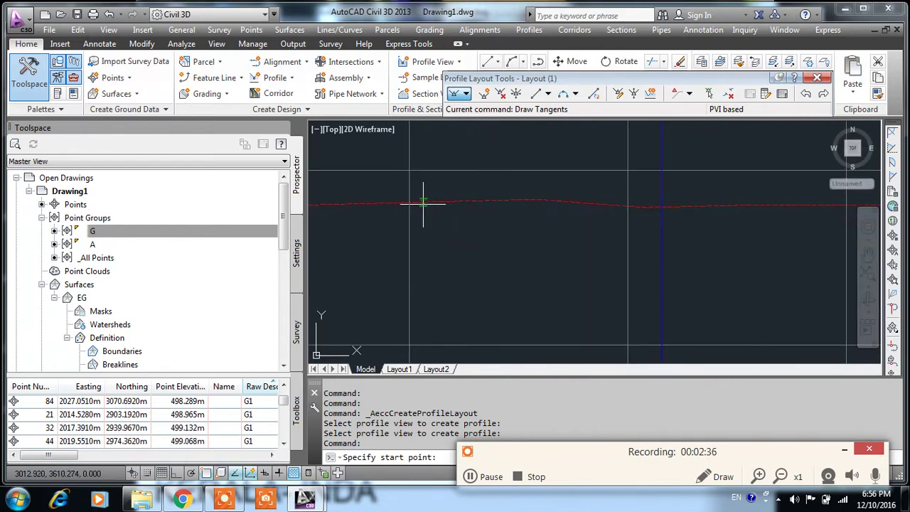
pyautogui.click(409, 202)
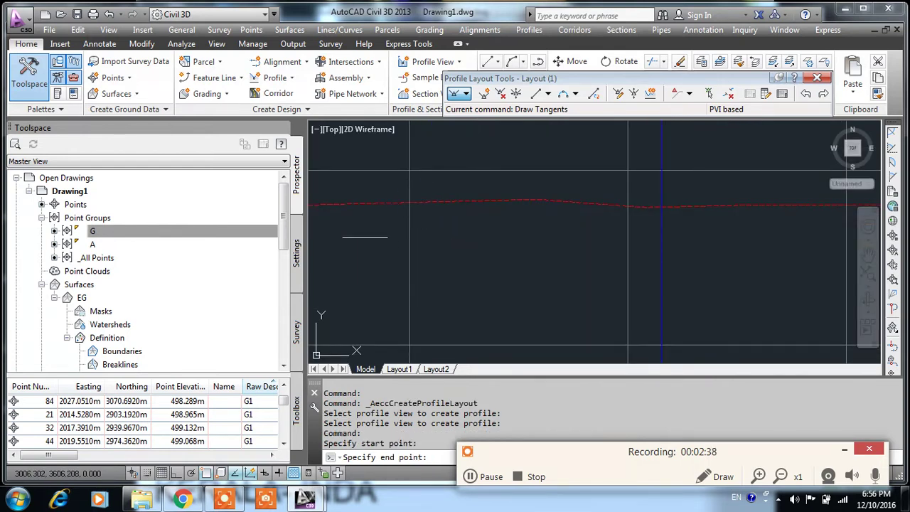
pyautogui.scroll(-15, 386, 258)
pyautogui.scroll(2, 443, 210)
pyautogui.scroll(5, 443, 210)
pyautogui.scroll(4, 443, 211)
pyautogui.scroll(3, 443, 210)
pyautogui.scroll(-3, 442, 210)
pyautogui.scroll(3, 599, 244)
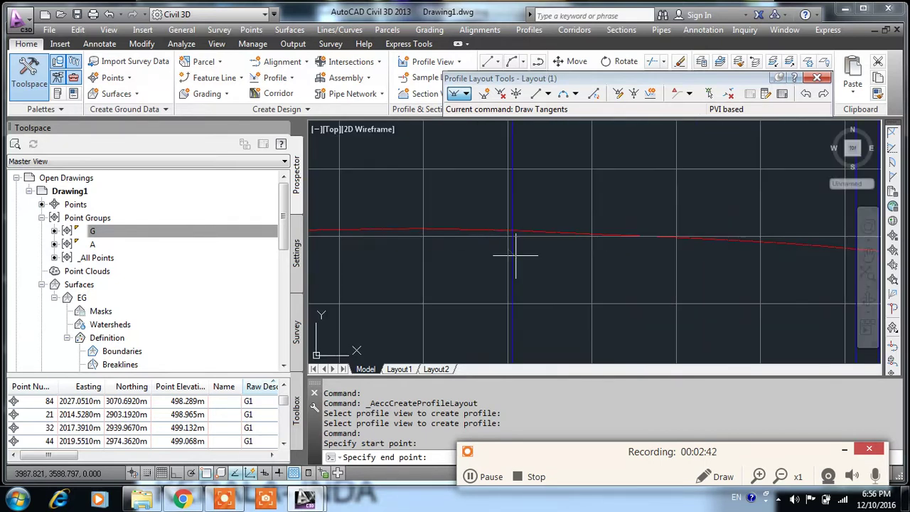
pyautogui.scroll(4, 541, 229)
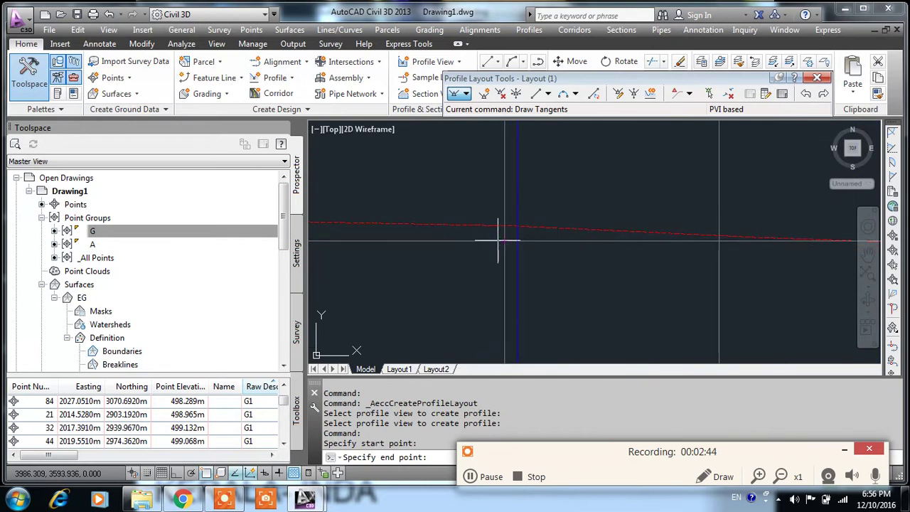
# Step: Place the tangent end points, producing a design tangent at a -0.15% grade
pyautogui.click(504, 225)
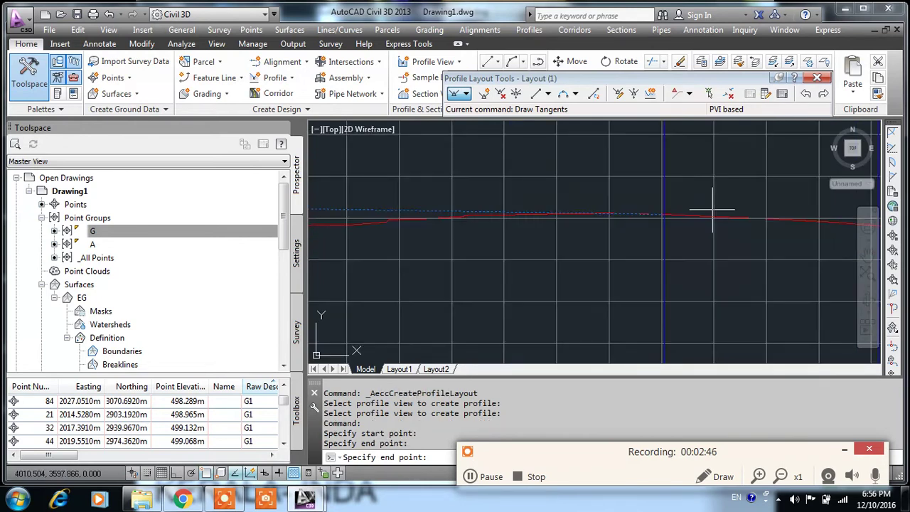
pyautogui.scroll(-2, 711, 207)
pyautogui.scroll(-3, 711, 206)
pyautogui.scroll(3, 454, 254)
pyautogui.click(504, 223)
pyautogui.scroll(-3, 519, 244)
pyautogui.scroll(-2, 517, 260)
pyautogui.scroll(1, 518, 260)
pyautogui.scroll(1, 517, 261)
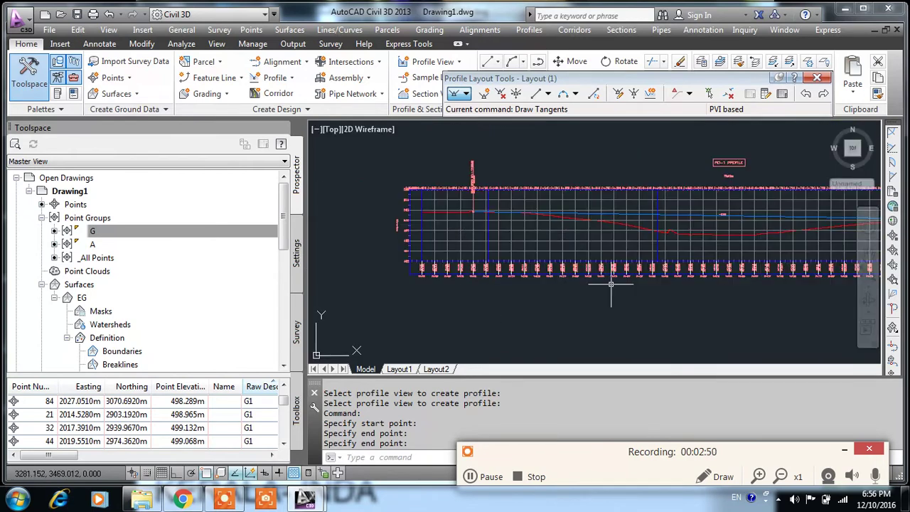
pyautogui.scroll(1, 518, 260)
pyautogui.scroll(2, 752, 199)
pyautogui.scroll(-3, 747, 192)
pyautogui.scroll(1, 661, 170)
pyautogui.scroll(2, 660, 161)
# Step: Check the elevation, station and band labels, then select the RD-11 profile view
pyautogui.moveTo(659, 161); pyautogui.dragTo(608, 242, button='middle')
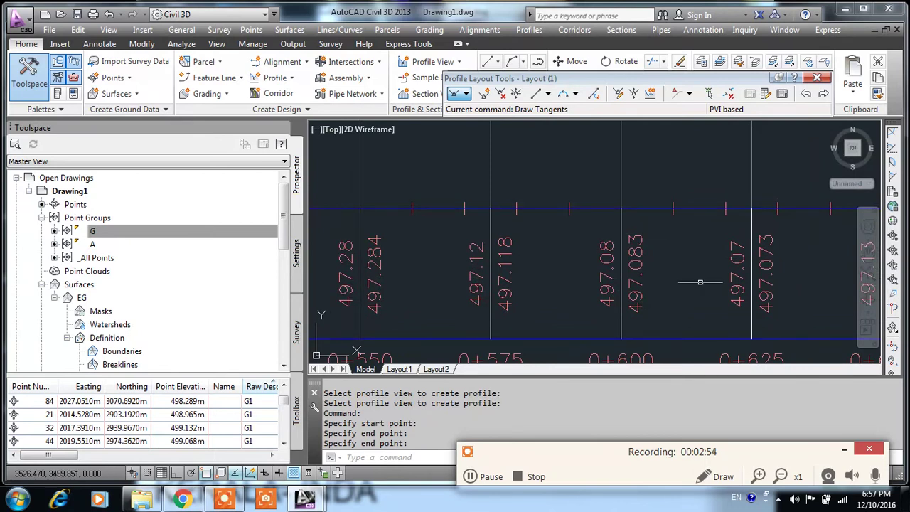
pyautogui.scroll(-4, 643, 254)
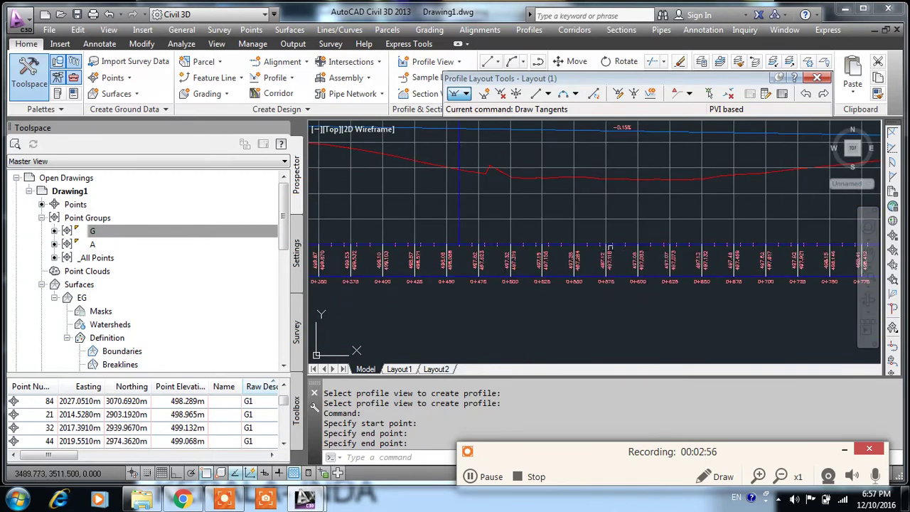
pyautogui.scroll(-3, 562, 246)
pyautogui.scroll(2, 458, 202)
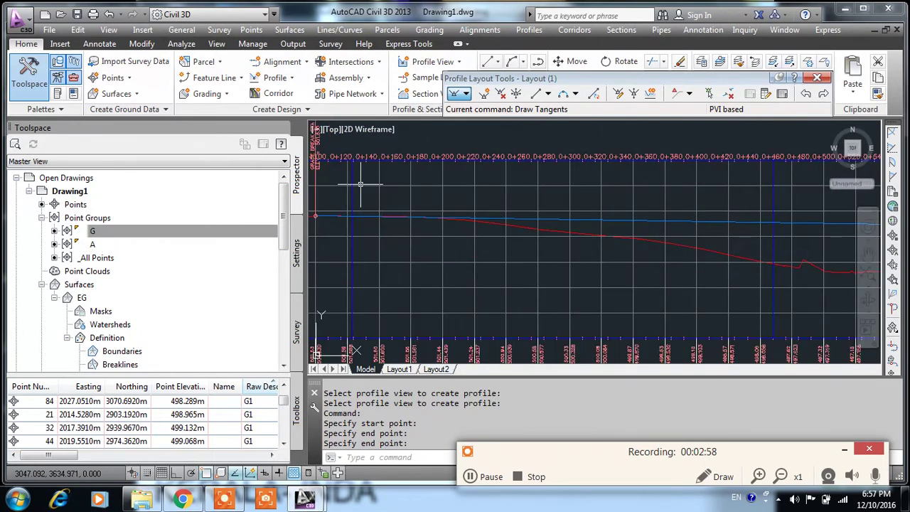
pyautogui.scroll(1, 534, 206)
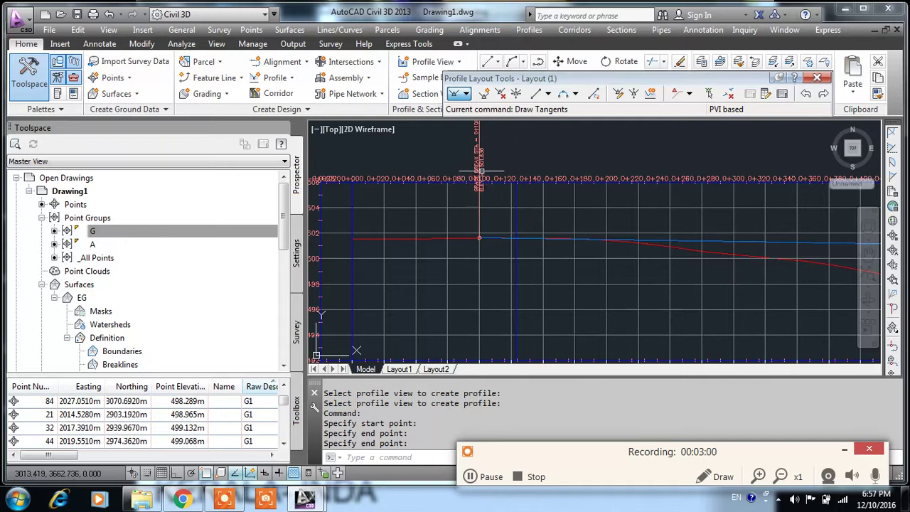
pyautogui.moveTo(524, 255); pyautogui.dragTo(507, 187, button='middle')
pyautogui.click(553, 250)
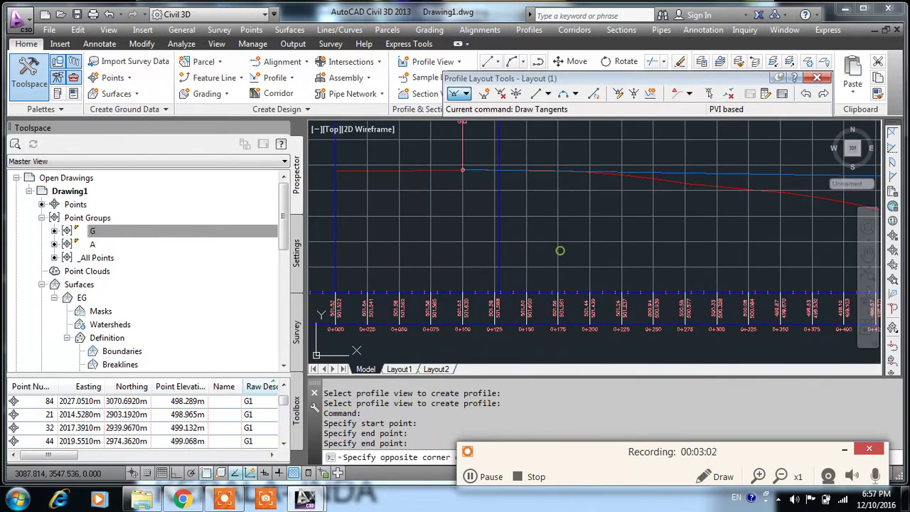
pyautogui.click(554, 250)
# Step: In Profile View Properties bands, set Profile2 to Layout (1) and apply the change
pyautogui.rightClick(553, 251)
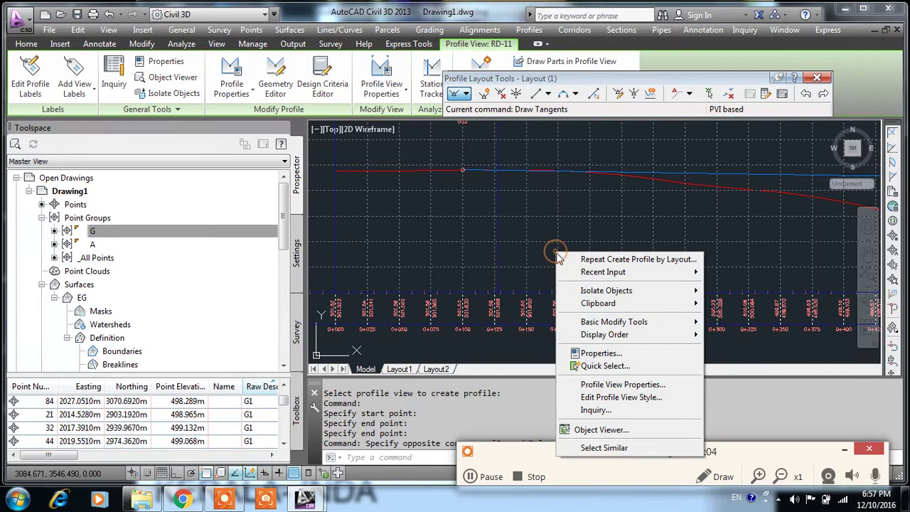
pyautogui.click(624, 385)
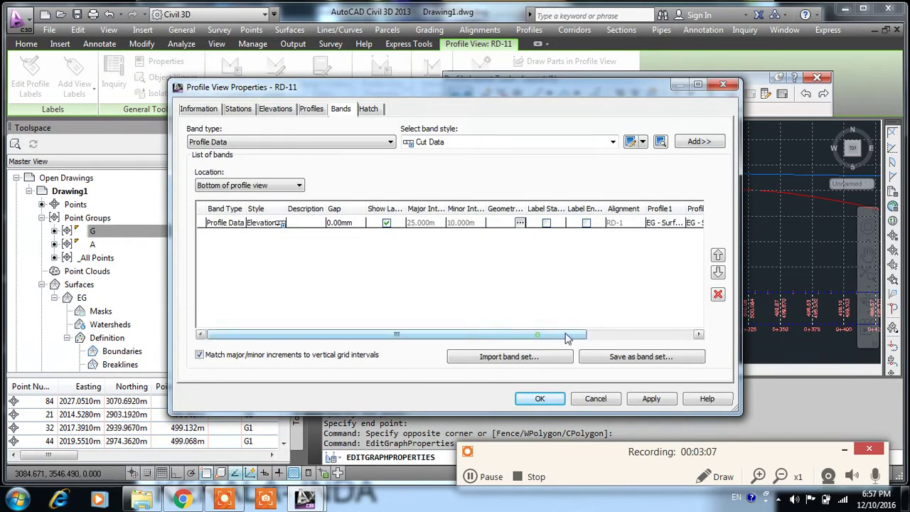
pyautogui.moveTo(569, 334); pyautogui.dragTo(704, 333)
pyautogui.click(564, 224)
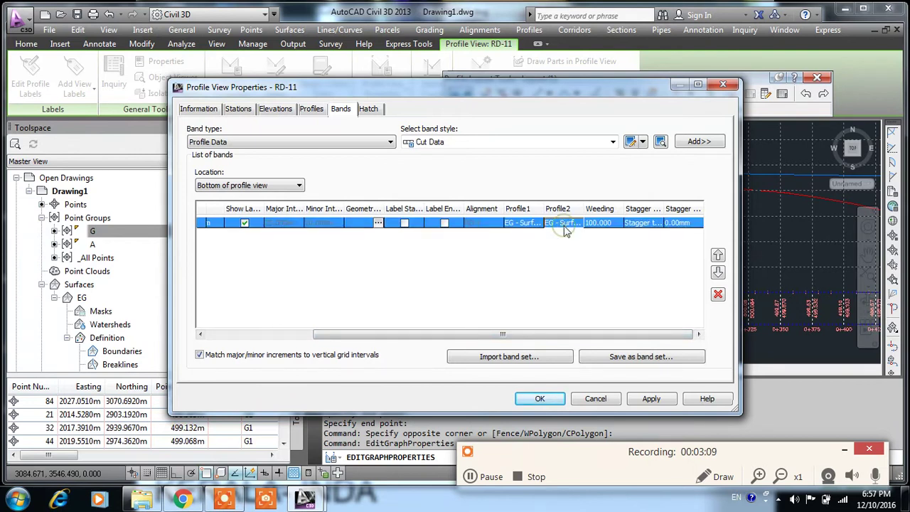
pyautogui.click(565, 226)
pyautogui.click(563, 244)
pyautogui.click(642, 399)
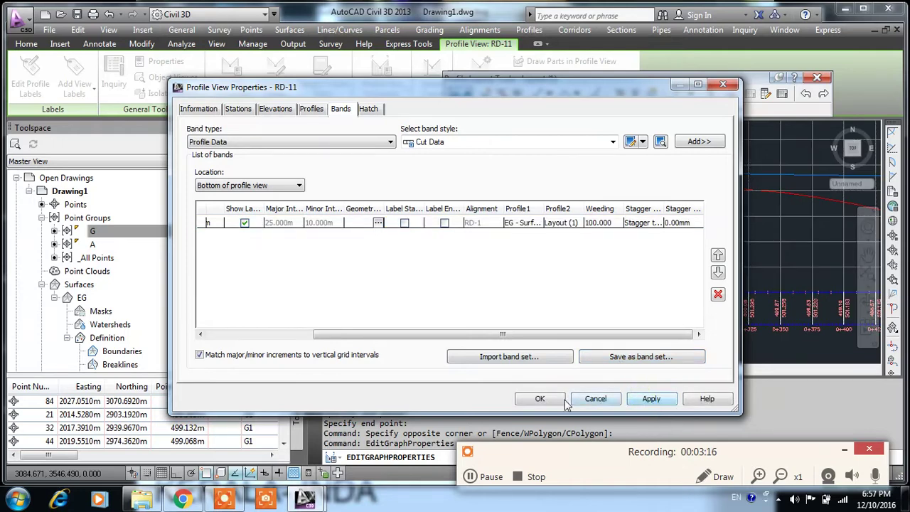
pyautogui.click(560, 400)
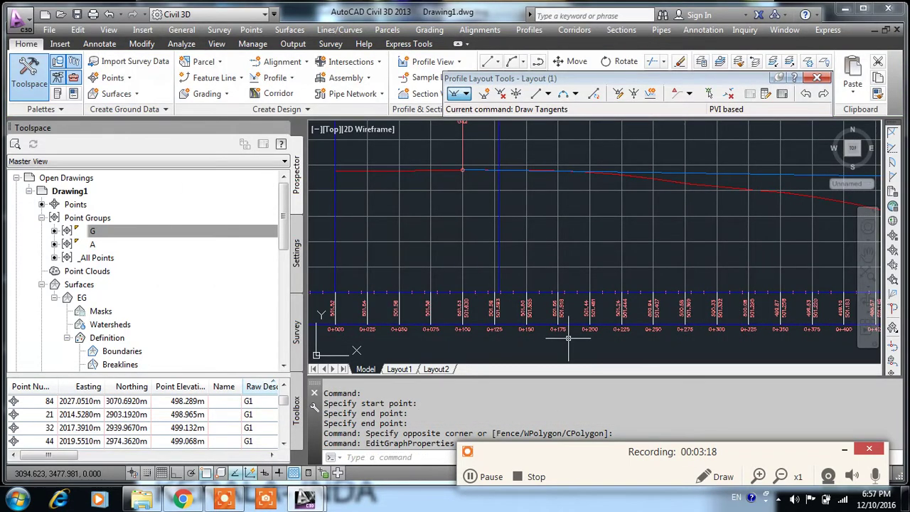
pyautogui.scroll(5, 560, 321)
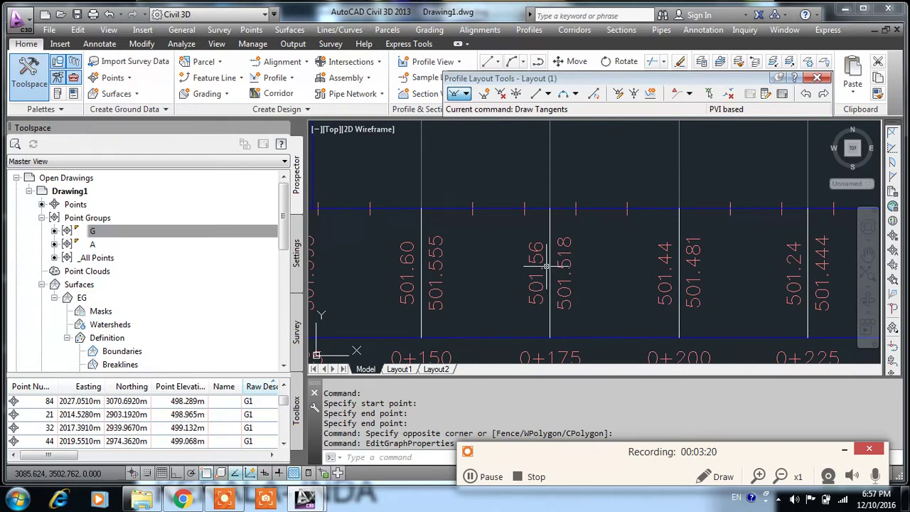
pyautogui.scroll(2, 547, 268)
pyautogui.scroll(-5, 577, 304)
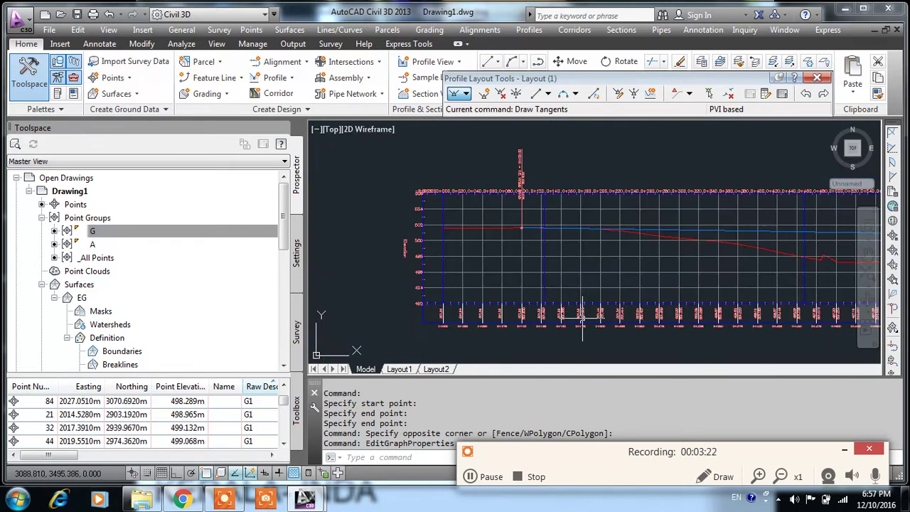
pyautogui.scroll(1, 633, 276)
pyautogui.scroll(1, 611, 268)
pyautogui.scroll(2, 595, 263)
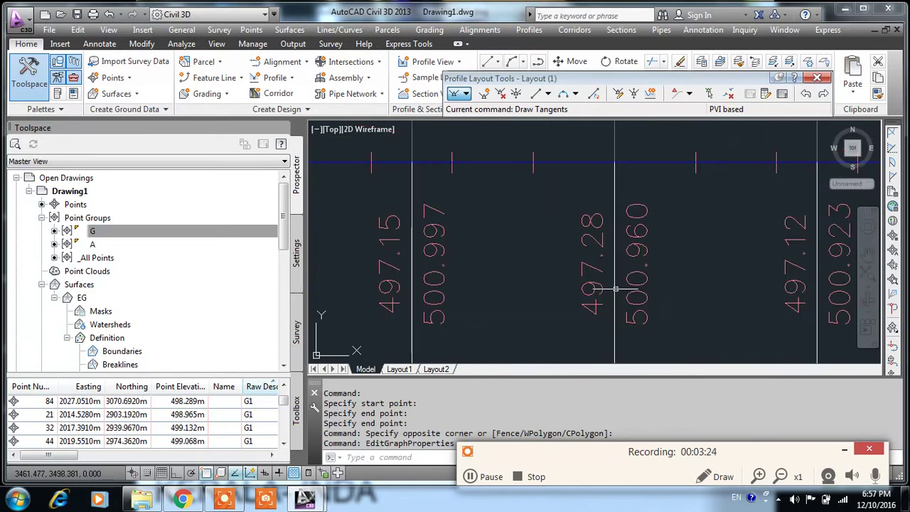
pyautogui.scroll(-1, 636, 268)
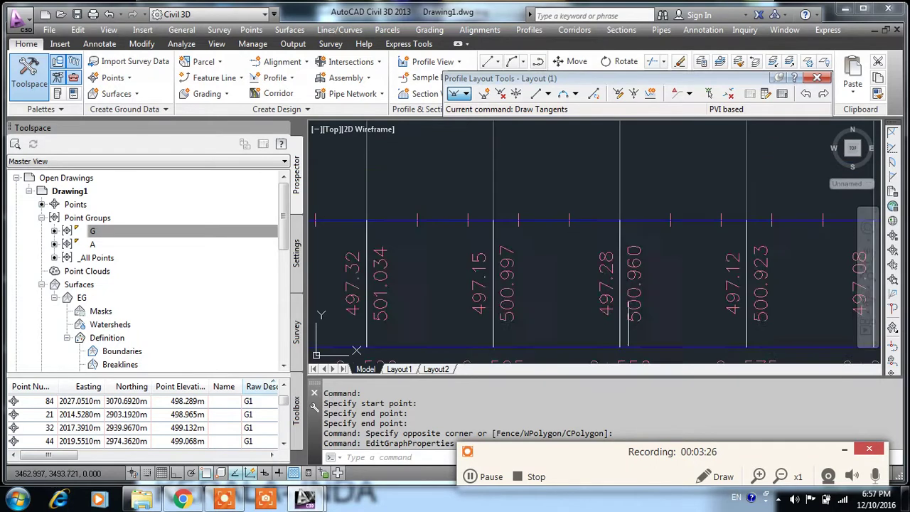
pyautogui.scroll(-3, 631, 295)
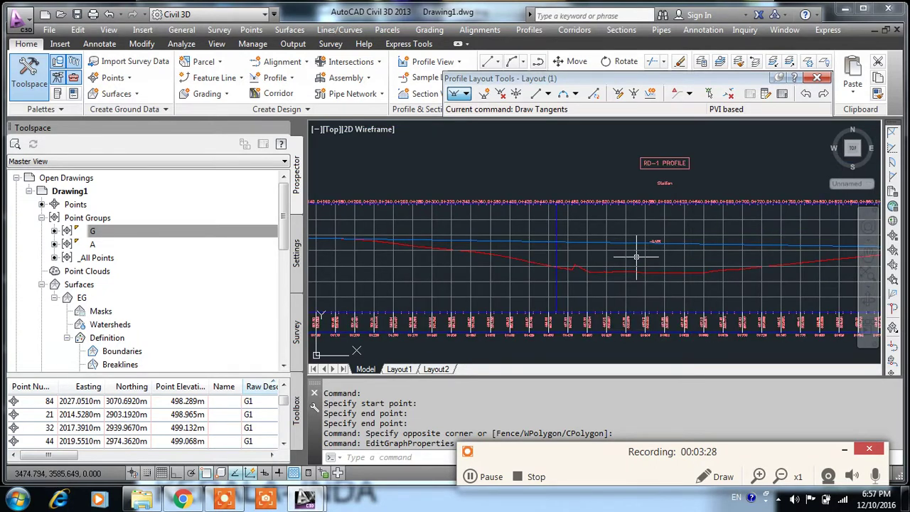
pyautogui.scroll(-1, 618, 252)
pyautogui.scroll(3, 477, 215)
pyautogui.scroll(2, 481, 218)
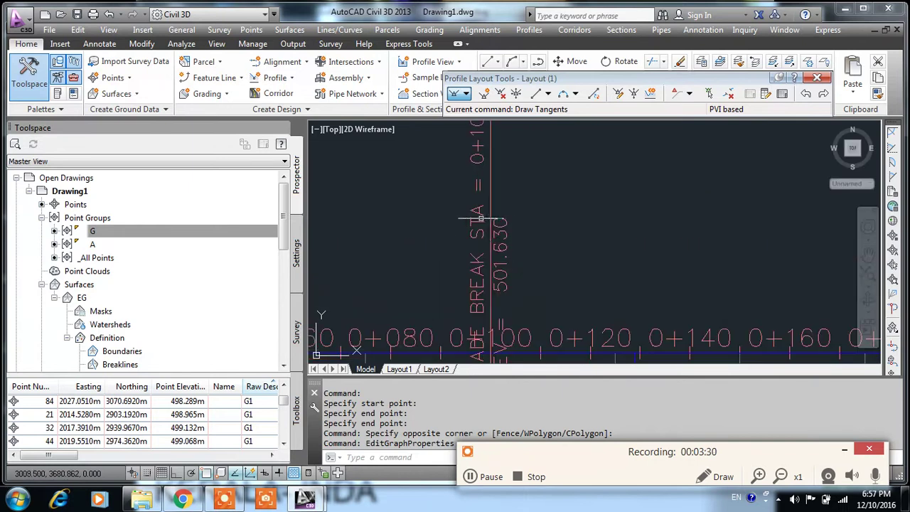
pyautogui.click(488, 217)
pyautogui.scroll(-3, 492, 226)
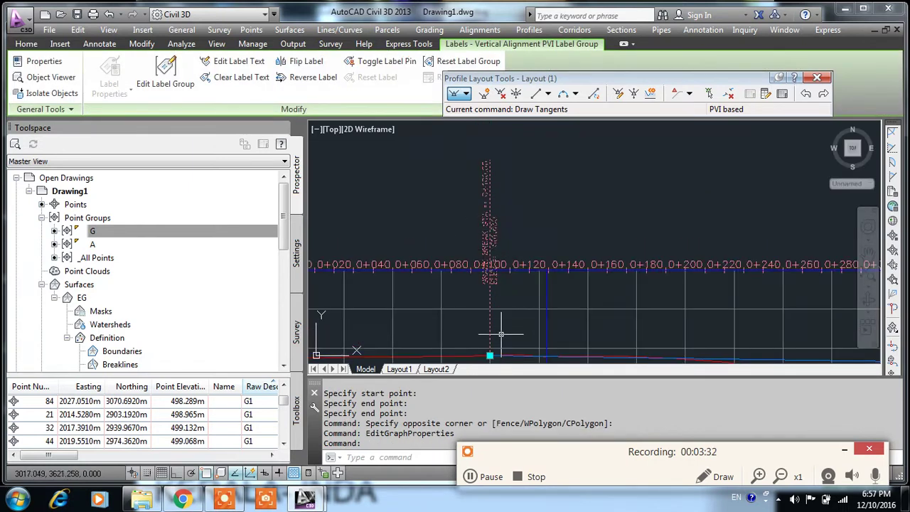
pyautogui.scroll(-2, 503, 206)
pyautogui.scroll(3, 503, 205)
pyautogui.scroll(2, 512, 220)
pyautogui.click(526, 251)
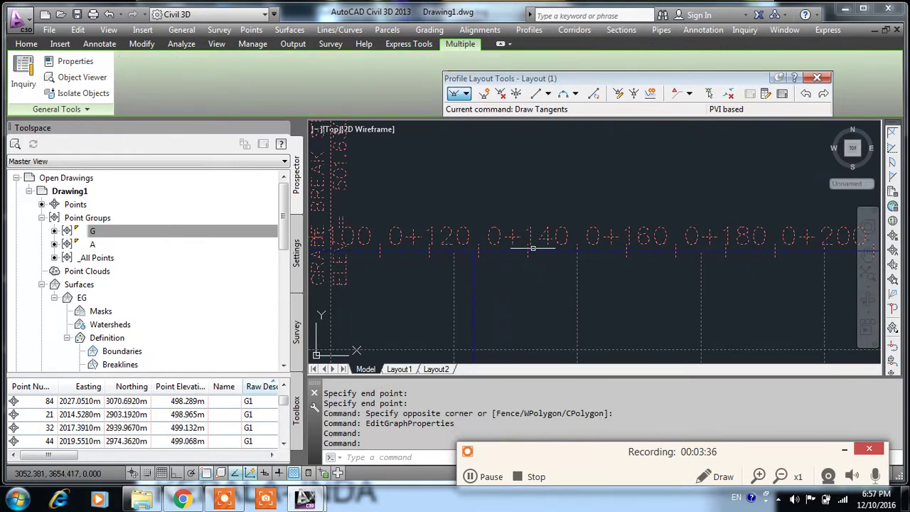
pyautogui.rightClick(533, 249)
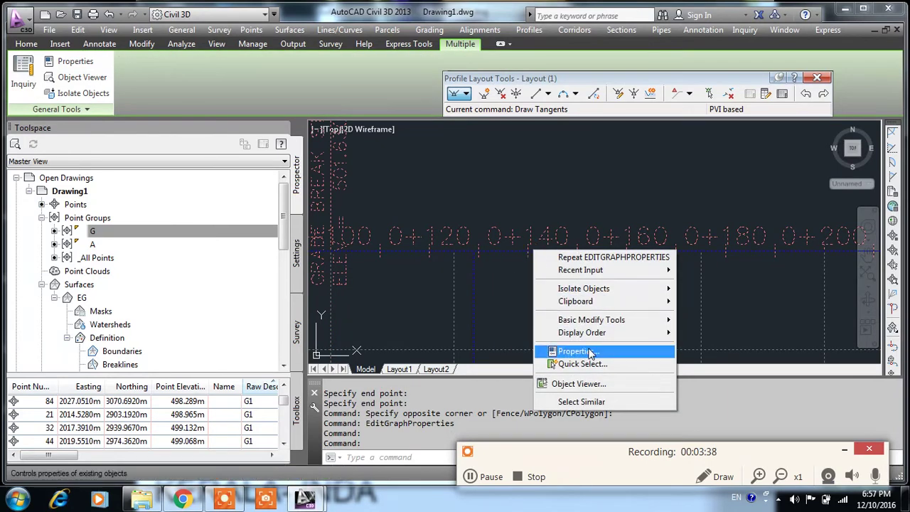
pyautogui.click(495, 287)
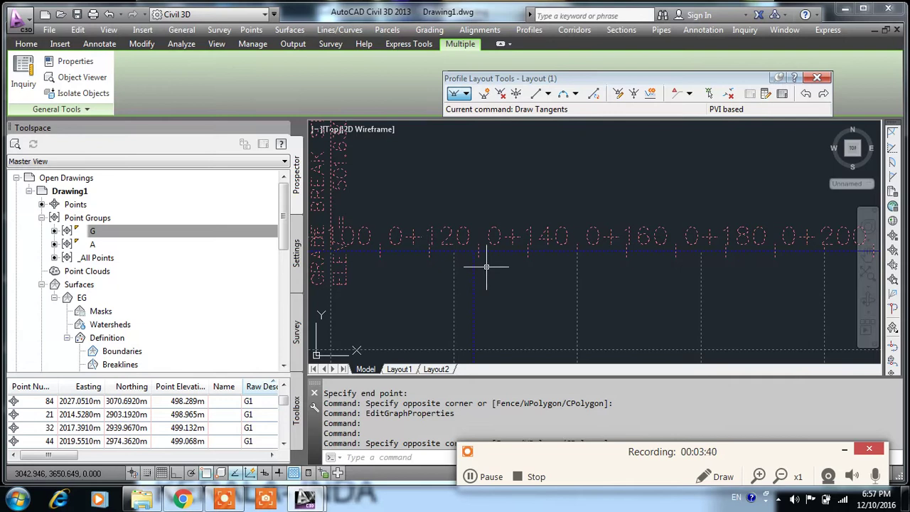
pyautogui.press('Escape')
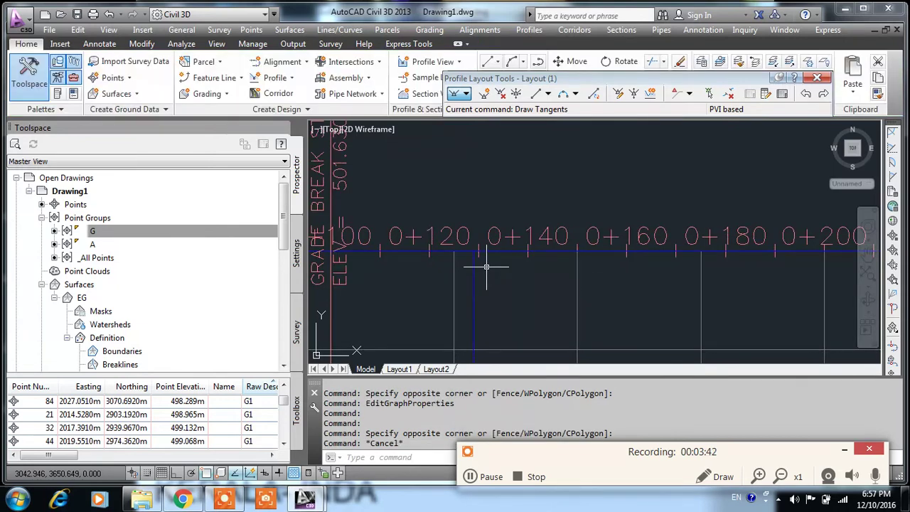
pyautogui.scroll(-1, 486, 267)
pyautogui.scroll(-1, 487, 268)
pyautogui.scroll(1, 471, 263)
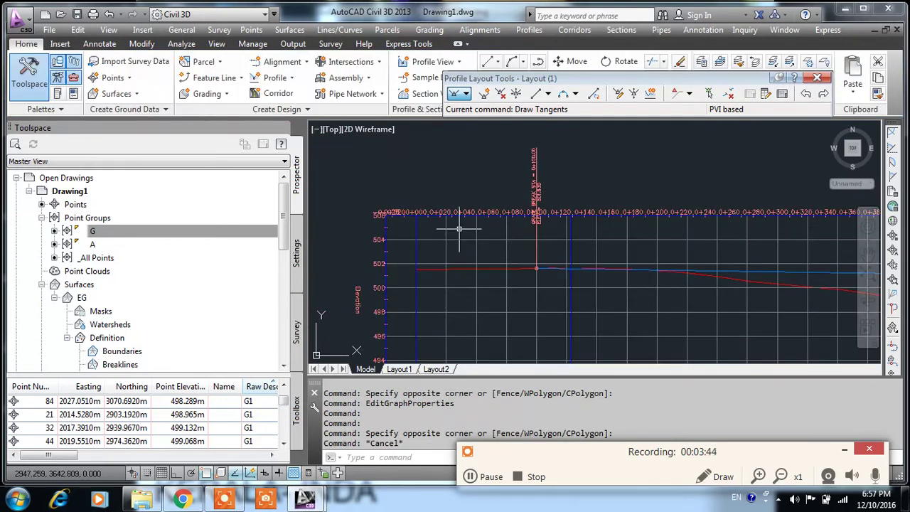
pyautogui.scroll(1, 459, 227)
# Step: Open the Major Grids style settings of the RD-11 profile view
pyautogui.click(463, 187)
pyautogui.rightClick(463, 187)
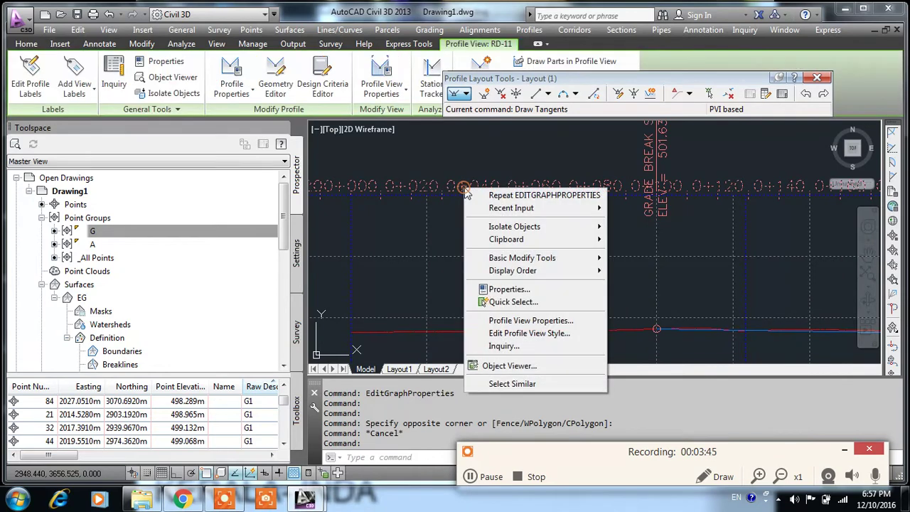
pyautogui.click(519, 332)
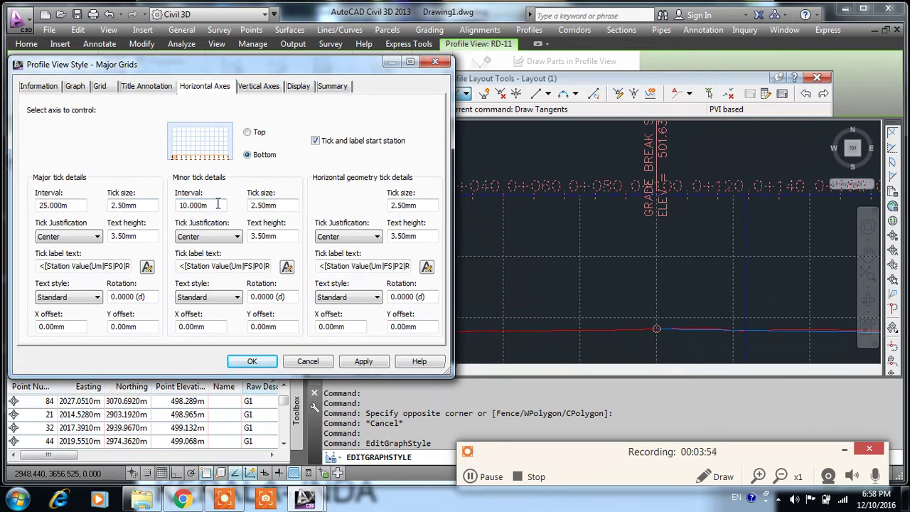
pyautogui.doubleClick(145, 205)
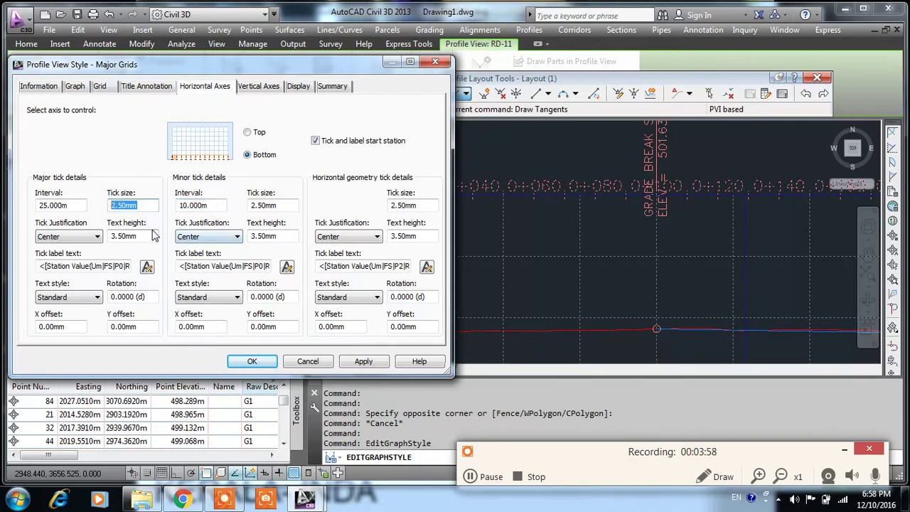
# Step: Clip the vertical and horizontal grid lines and omit the horizontal grid in padding areas
pyautogui.click(102, 86)
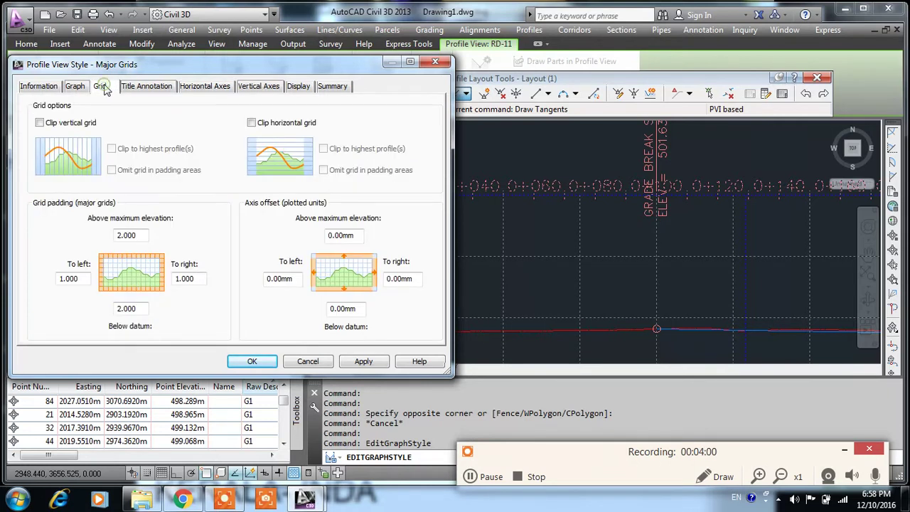
pyautogui.click(68, 126)
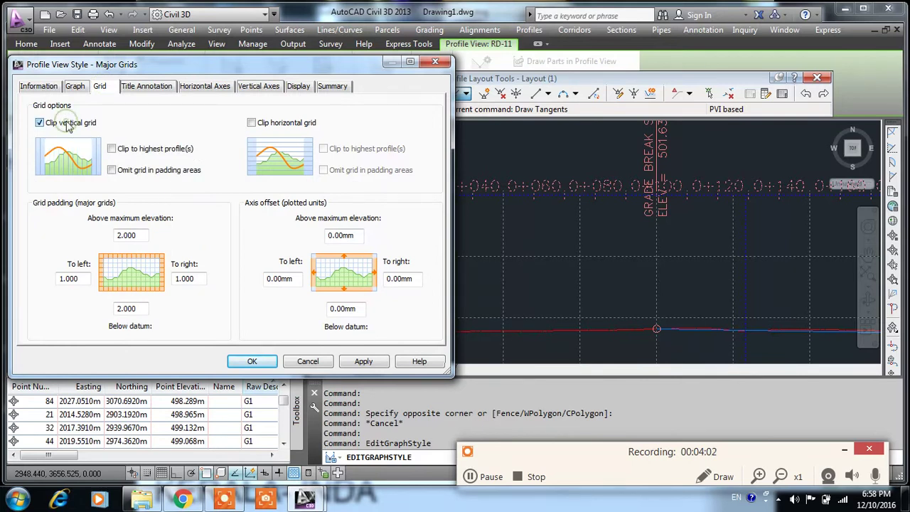
pyautogui.click(262, 123)
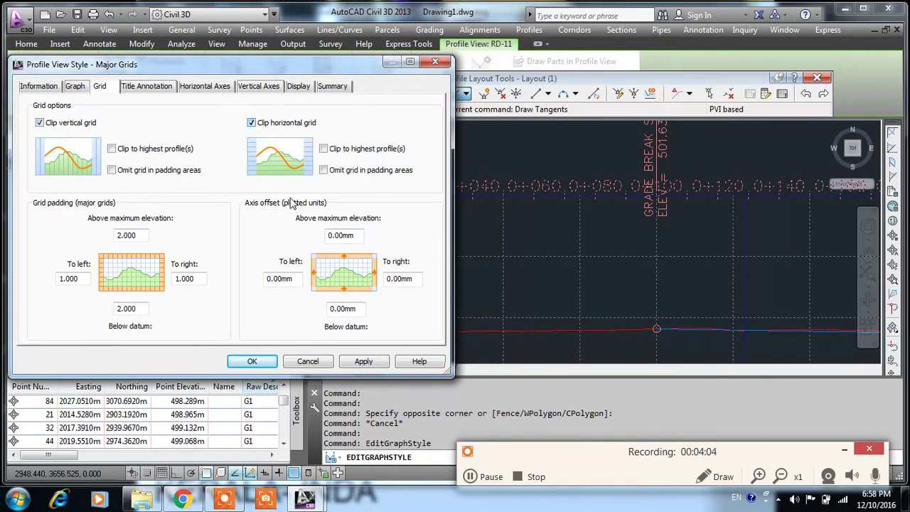
pyautogui.click(359, 364)
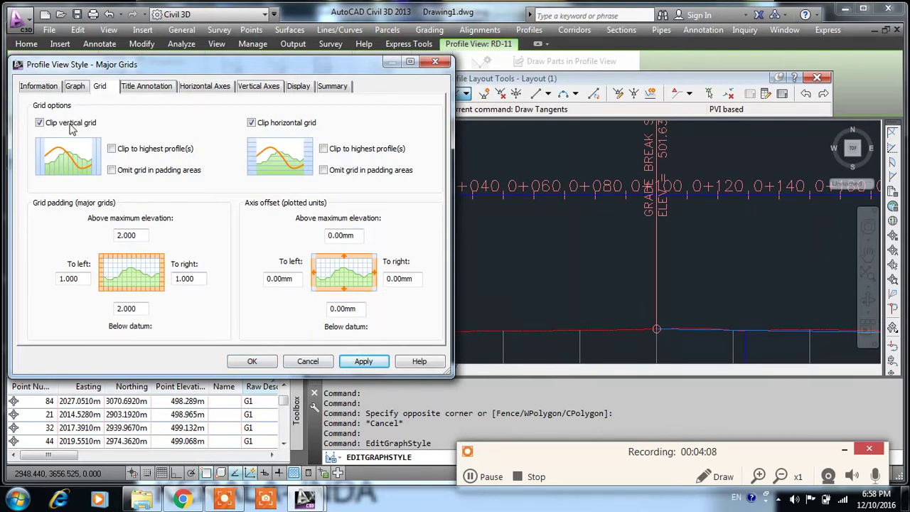
pyautogui.click(40, 123)
pyautogui.click(364, 361)
pyautogui.click(40, 123)
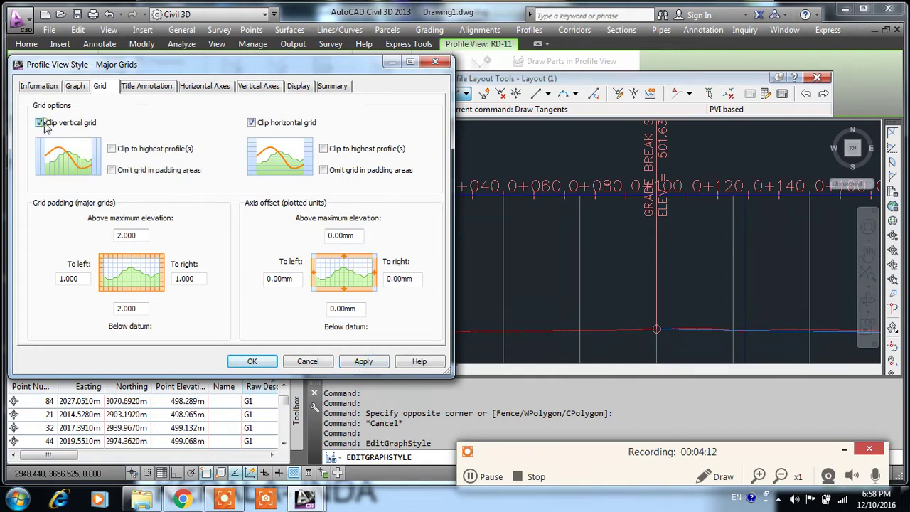
pyautogui.click(252, 123)
pyautogui.click(252, 123)
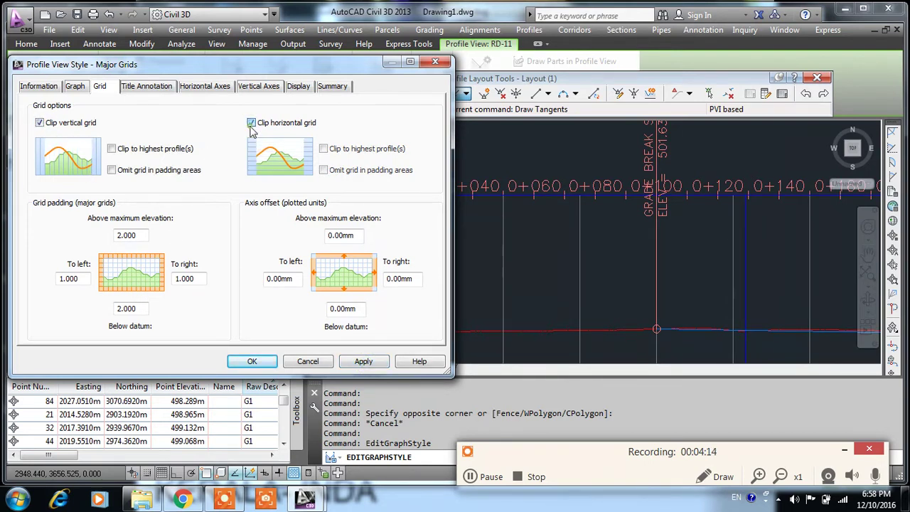
pyautogui.click(324, 171)
pyautogui.click(361, 362)
pyautogui.click(553, 242)
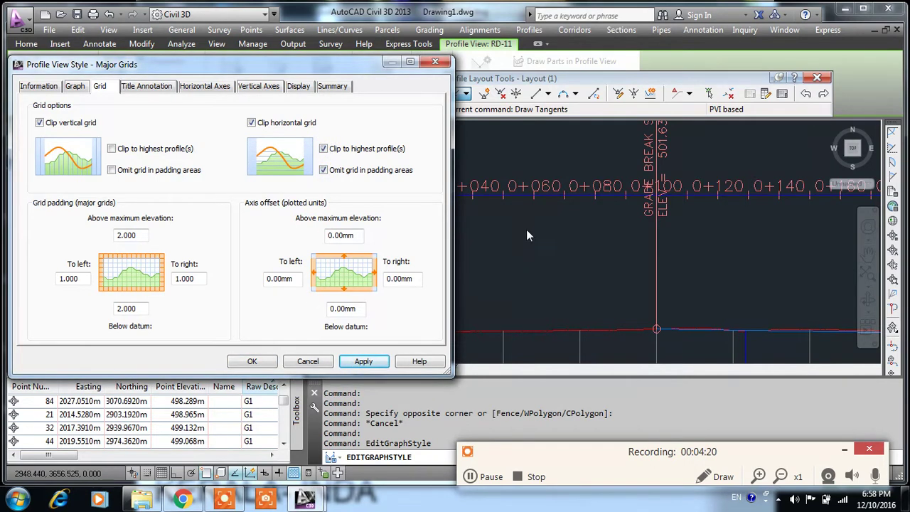
# Step: Set the horizontal-axis minor tick interval to 25, apply it, and close the style
pyautogui.click(206, 87)
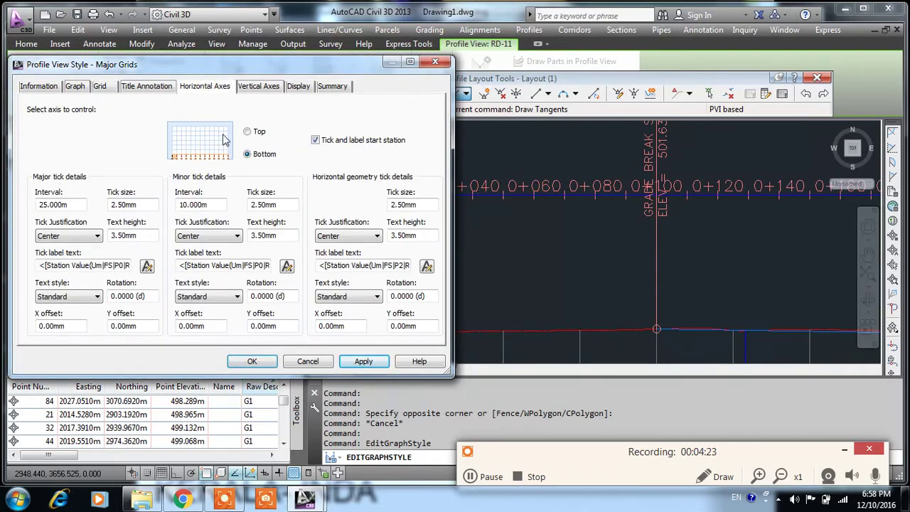
pyautogui.doubleClick(215, 204)
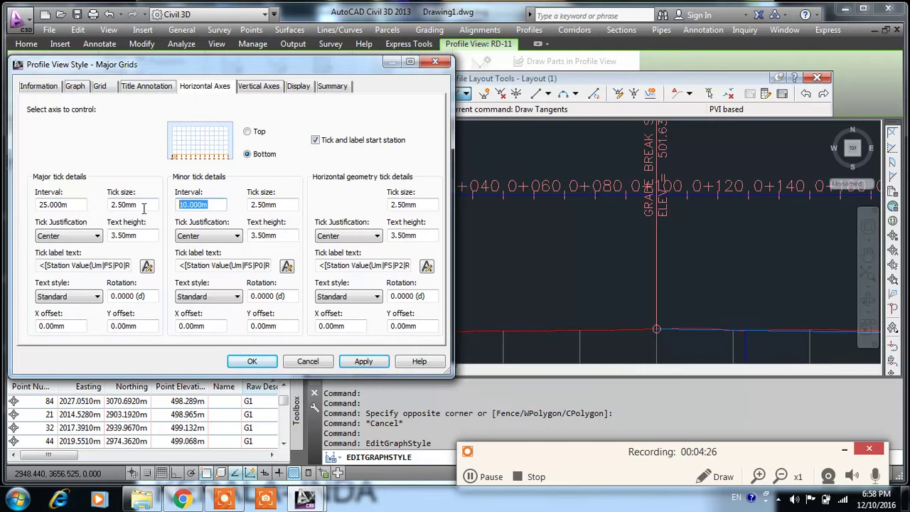
pyautogui.write('25')
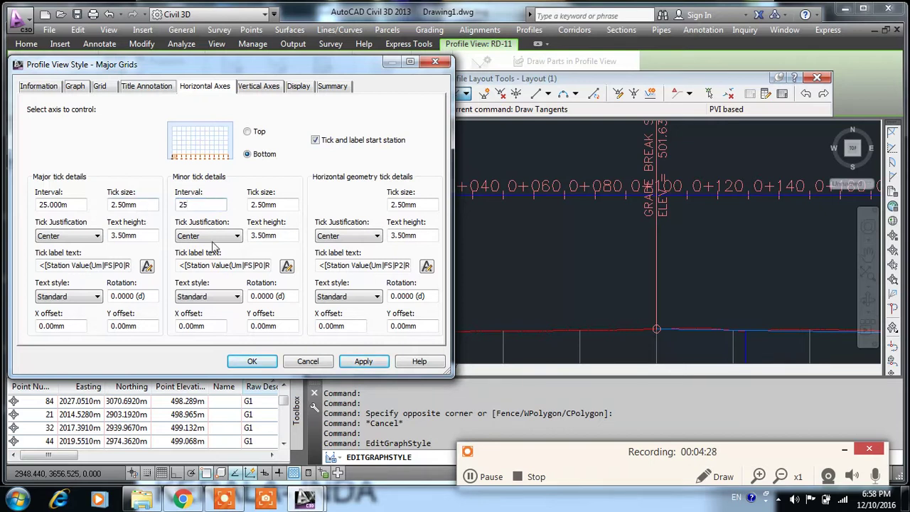
pyautogui.click(364, 361)
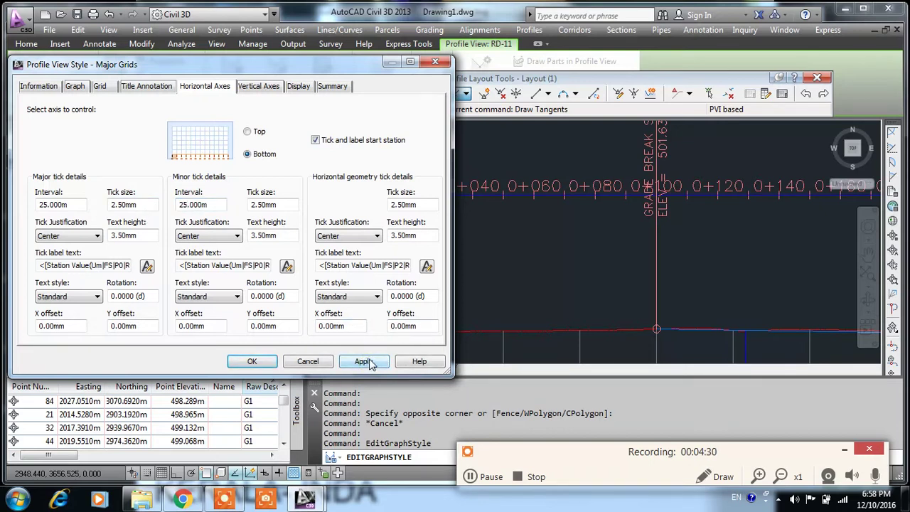
pyautogui.click(252, 361)
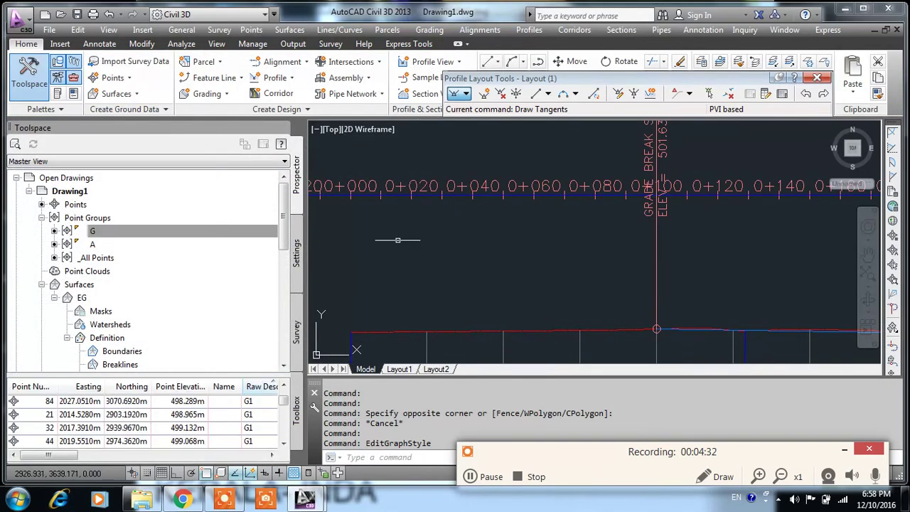
pyautogui.scroll(-3, 519, 193)
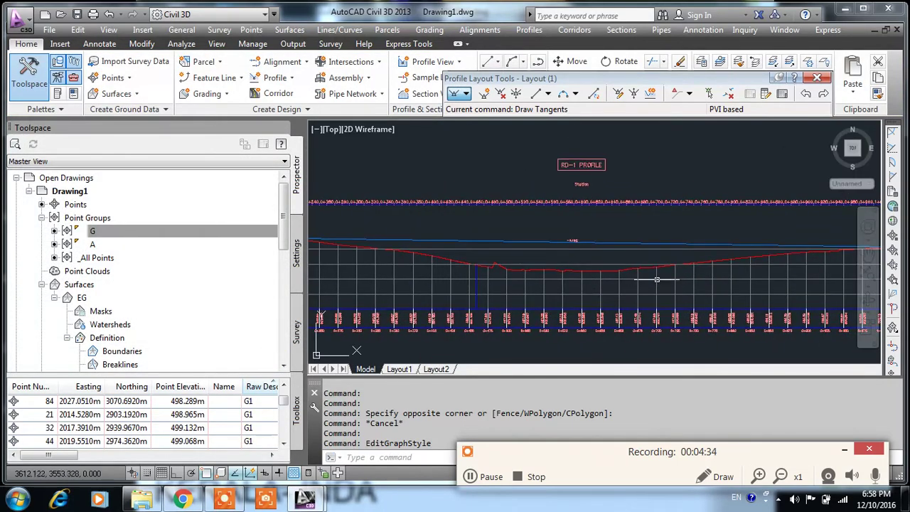
pyautogui.moveTo(657, 279); pyautogui.dragTo(684, 257, button='middle')
pyautogui.scroll(4, 529, 262)
pyautogui.scroll(4, 504, 211)
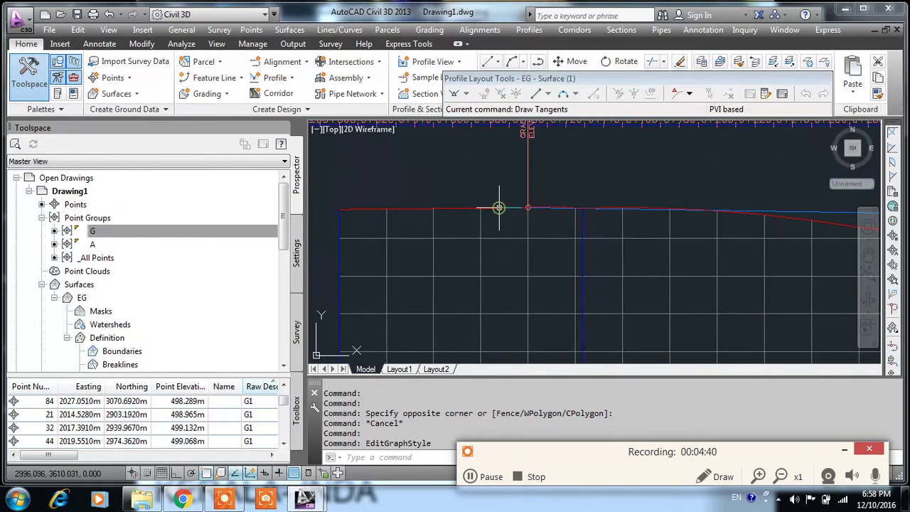
pyautogui.scroll(-5, 501, 210)
pyautogui.scroll(6, 635, 255)
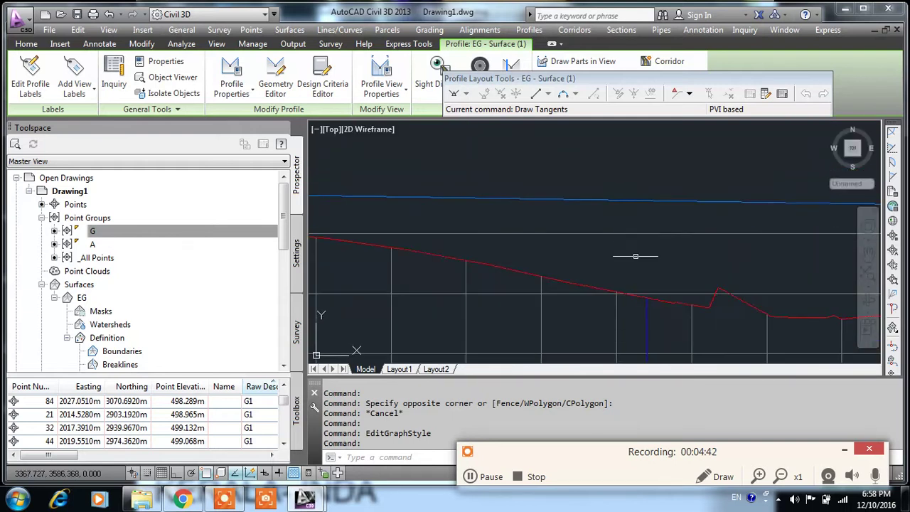
pyautogui.scroll(-3, 635, 256)
pyautogui.click(617, 196)
pyautogui.click(610, 196)
pyautogui.rightClick(613, 199)
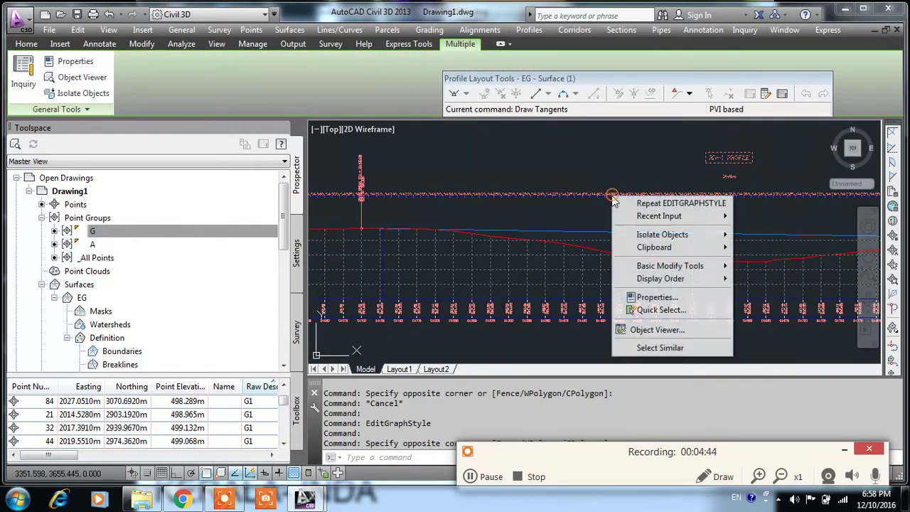
pyautogui.click(538, 227)
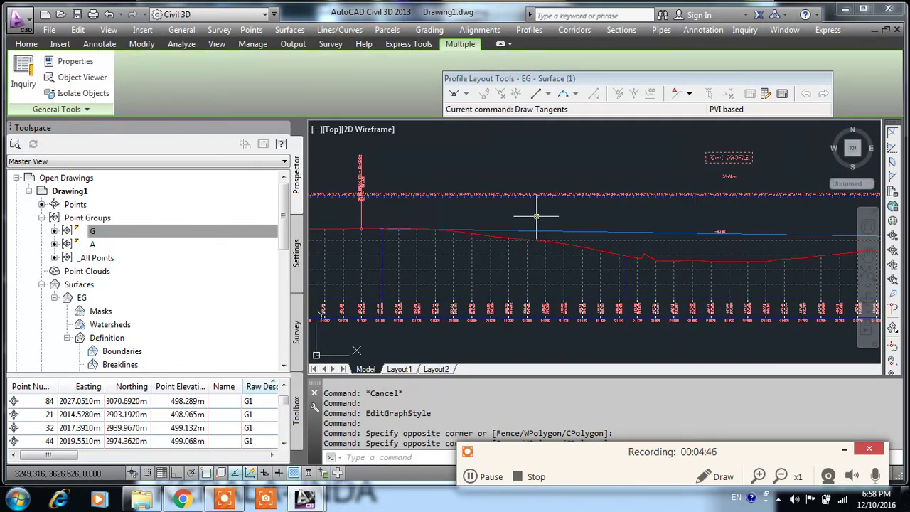
pyautogui.press('Escape')
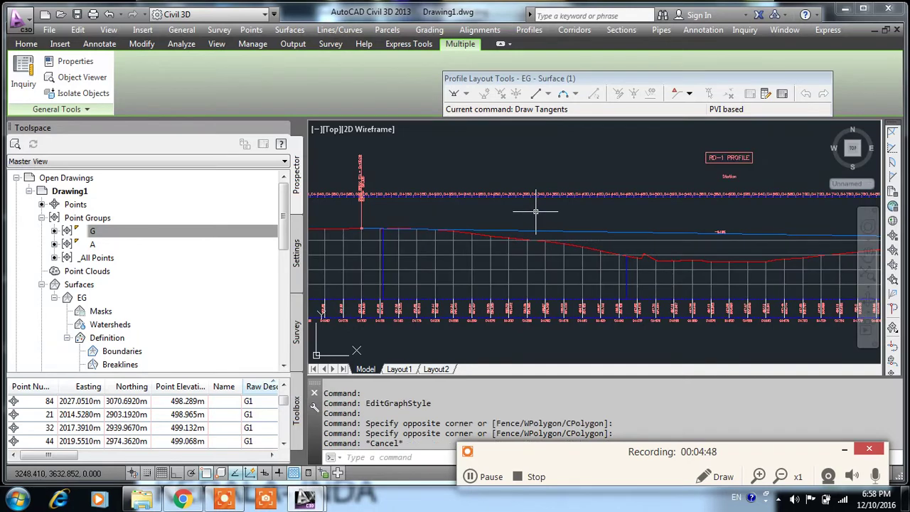
pyautogui.click(522, 252)
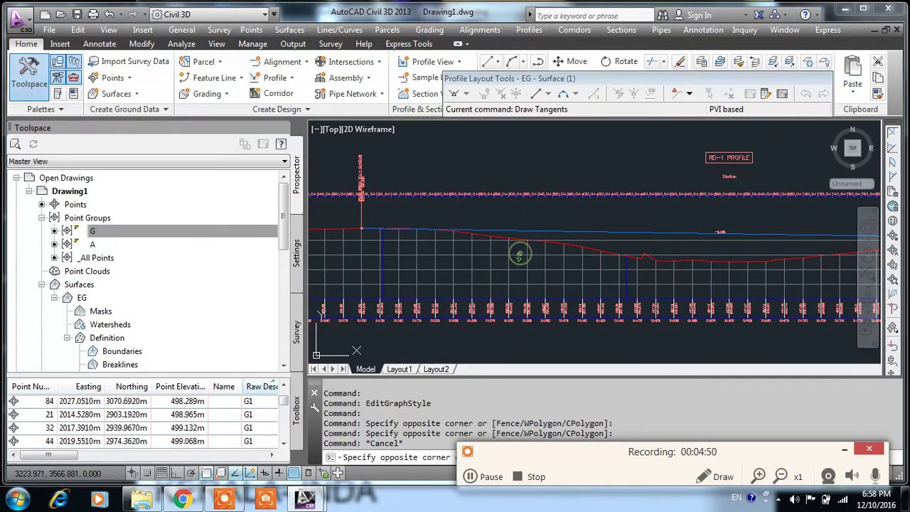
pyautogui.click(518, 259)
# Step: Change the style's Grid padding above maximum elevation to 10, then to 5, and apply
pyautogui.rightClick(518, 262)
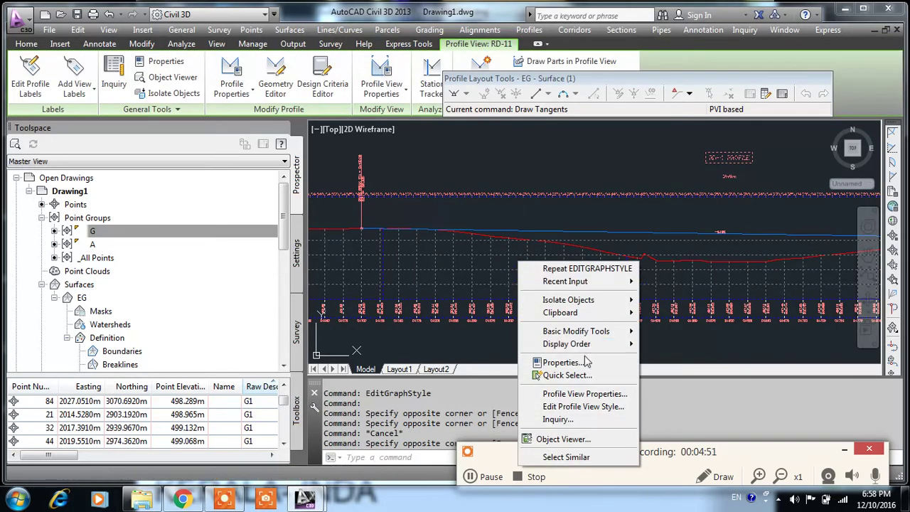
pyautogui.click(579, 407)
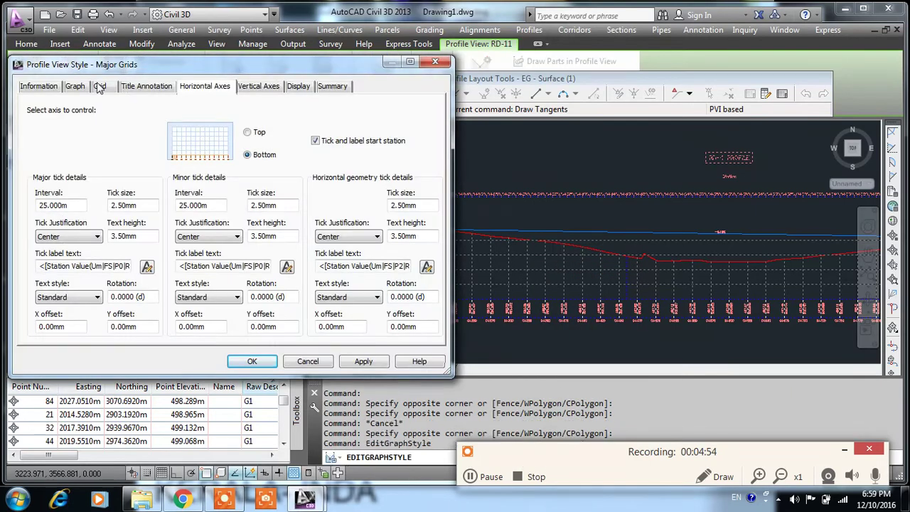
pyautogui.click(98, 86)
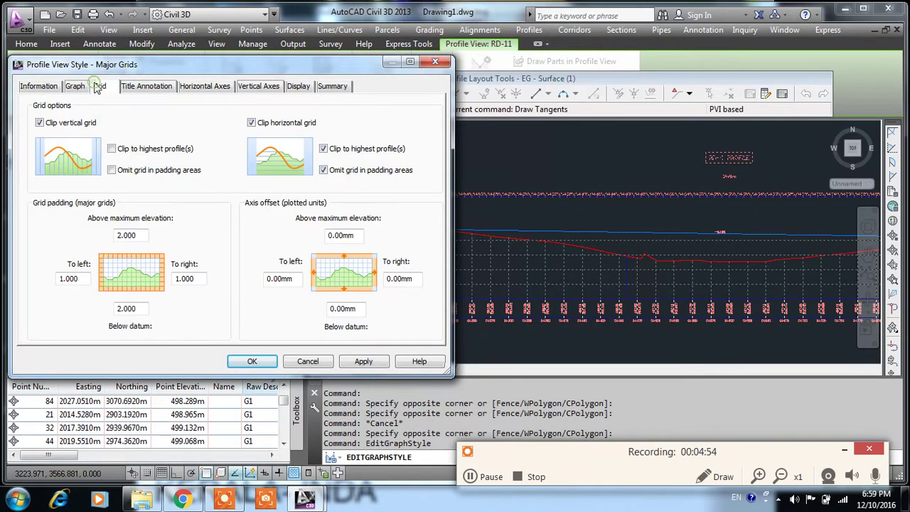
pyautogui.doubleClick(141, 237)
pyautogui.write('10')
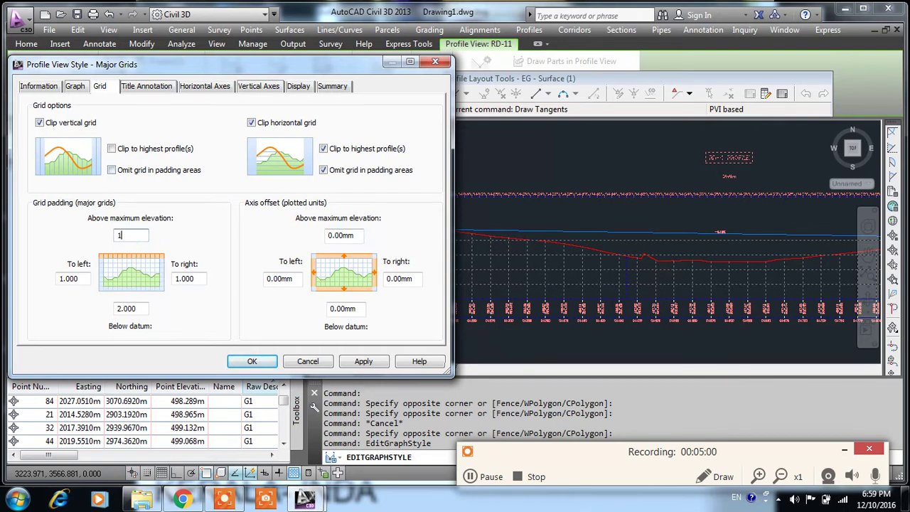
pyautogui.click(363, 361)
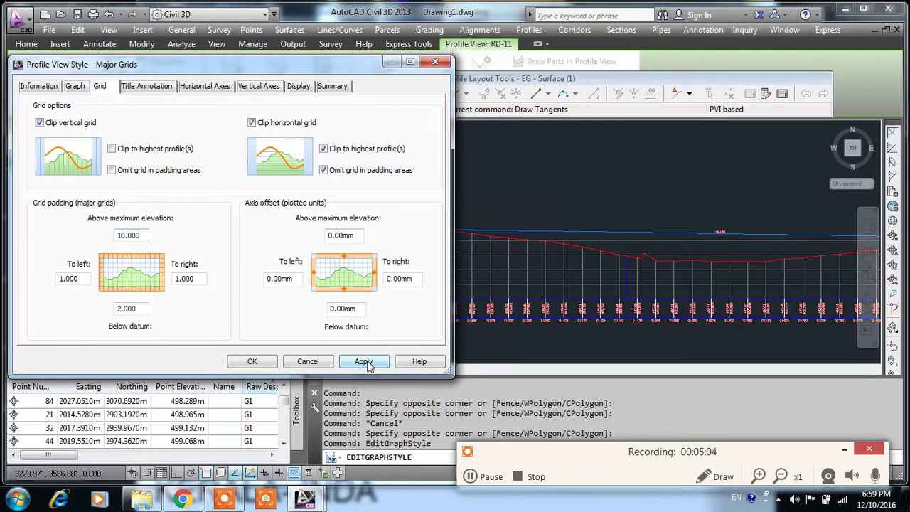
pyautogui.doubleClick(143, 238)
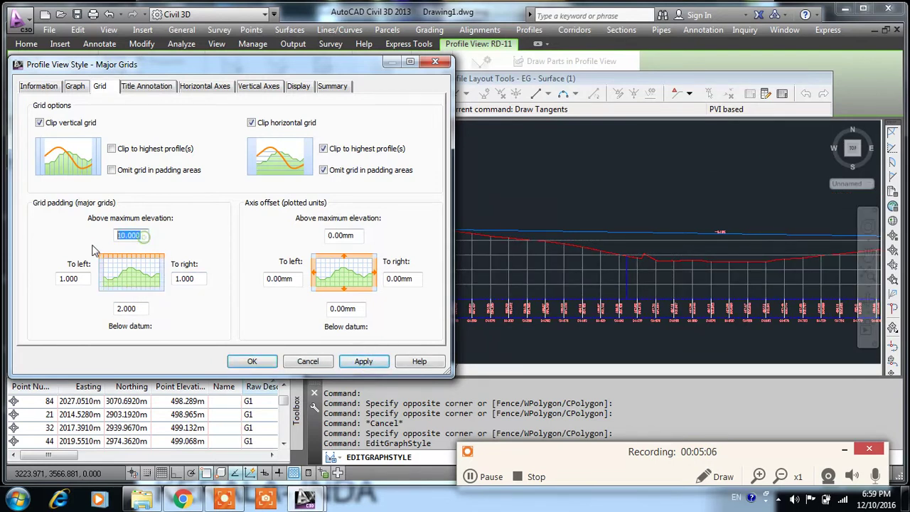
pyautogui.write('5')
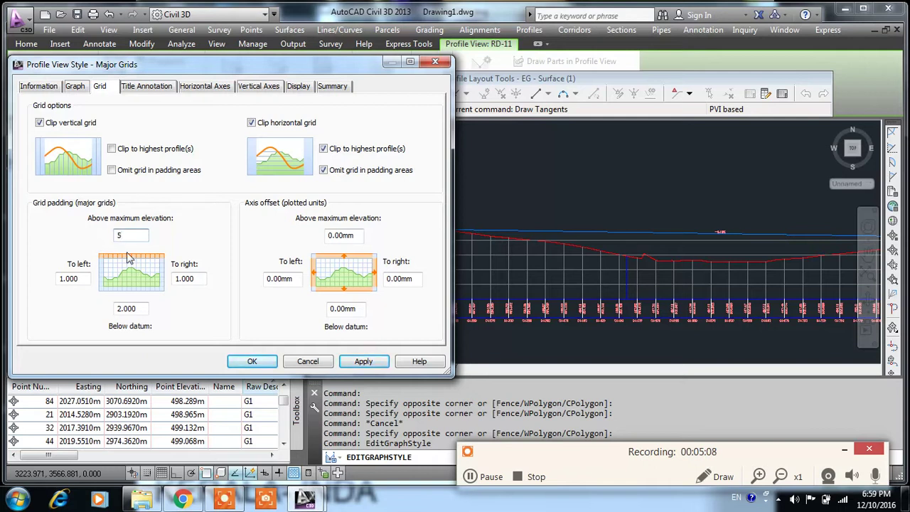
pyautogui.click(353, 362)
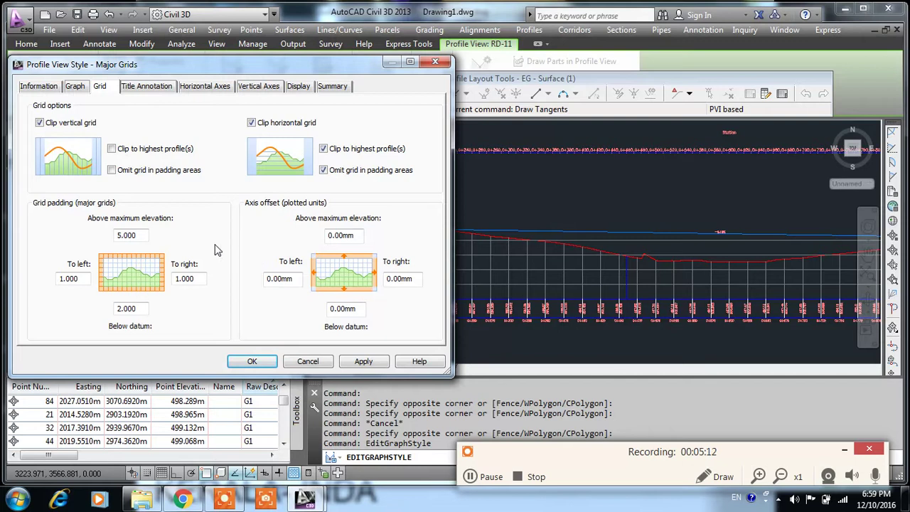
# Step: Review the Horizontal Axes, Vertical Axes and Graph tabs unchanged, then close the Major Grids style
pyautogui.click(196, 87)
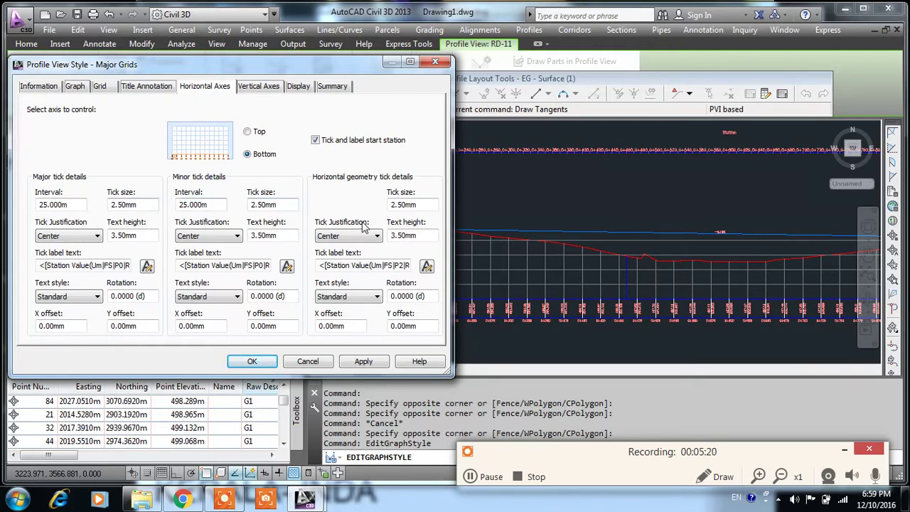
pyautogui.click(258, 88)
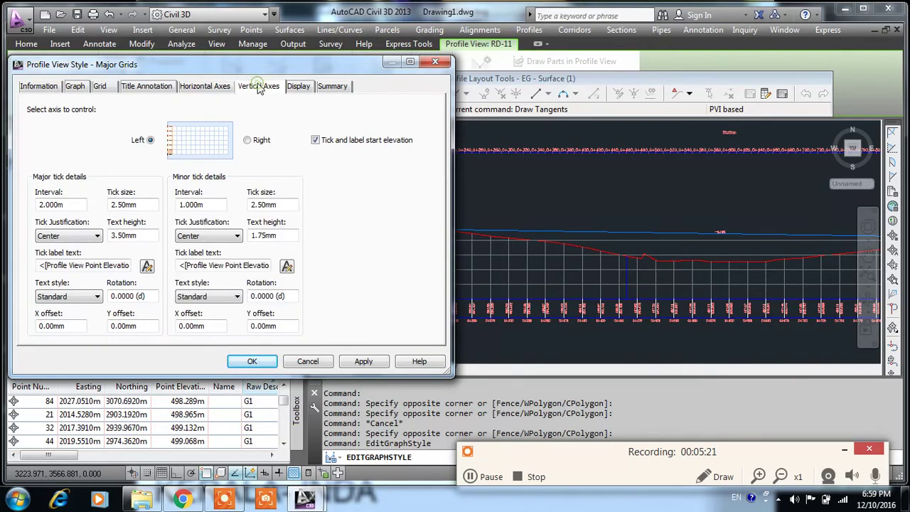
pyautogui.doubleClick(211, 204)
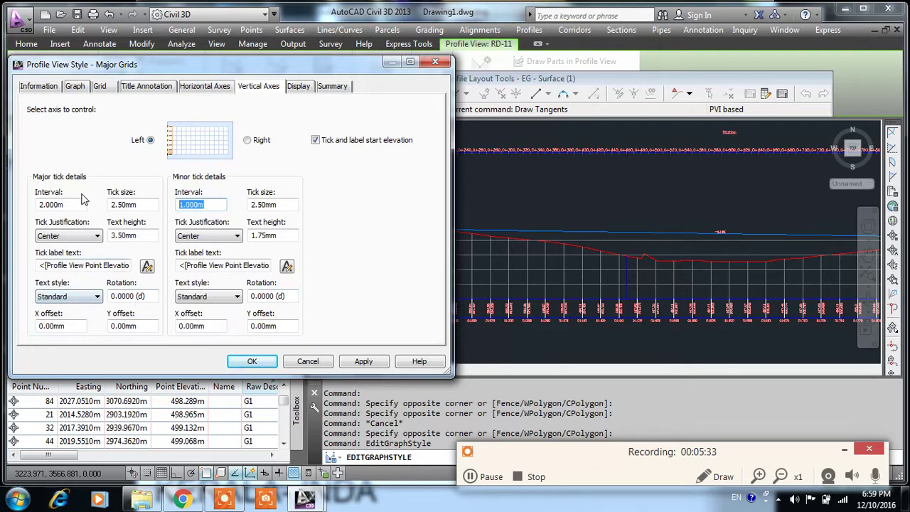
pyautogui.click(80, 88)
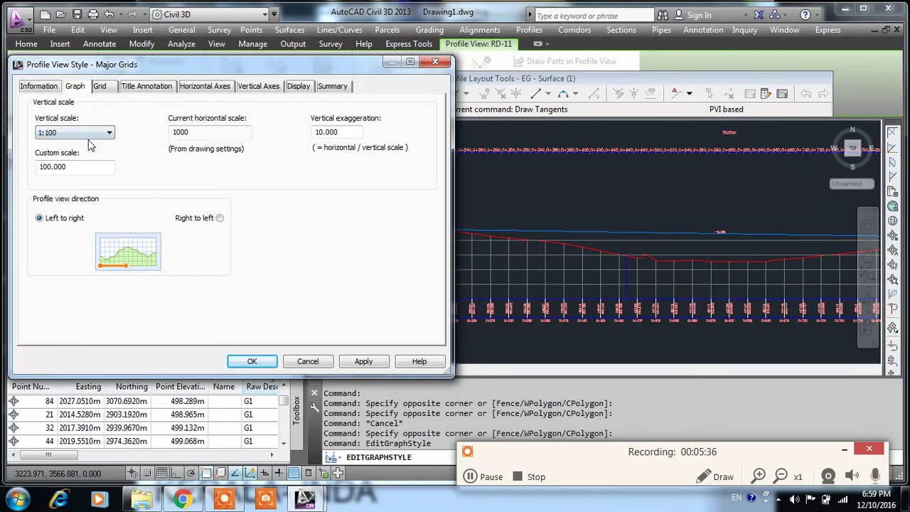
pyautogui.click(252, 361)
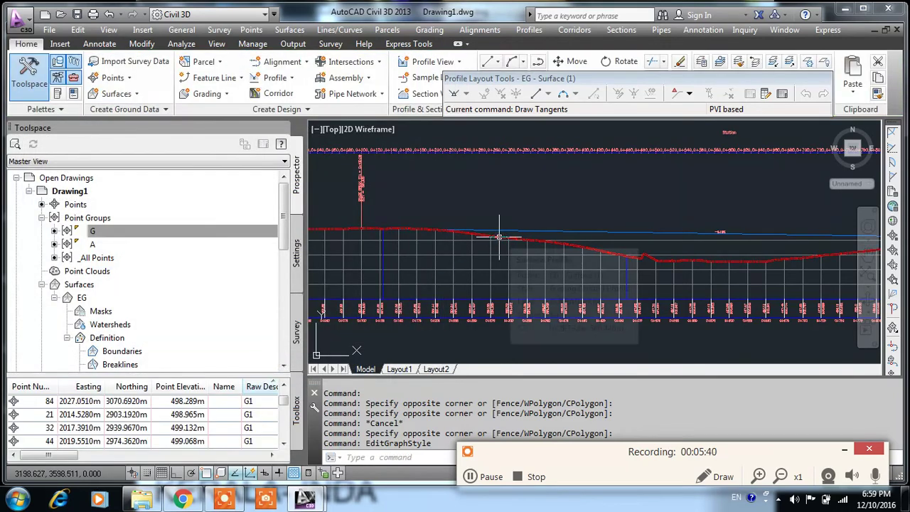
pyautogui.scroll(-2, 544, 233)
pyautogui.scroll(-2, 542, 231)
pyautogui.scroll(1, 541, 231)
pyautogui.scroll(2, 543, 234)
pyautogui.scroll(2, 548, 245)
pyautogui.scroll(1, 551, 252)
pyautogui.scroll(2, 436, 240)
pyautogui.scroll(-3, 467, 275)
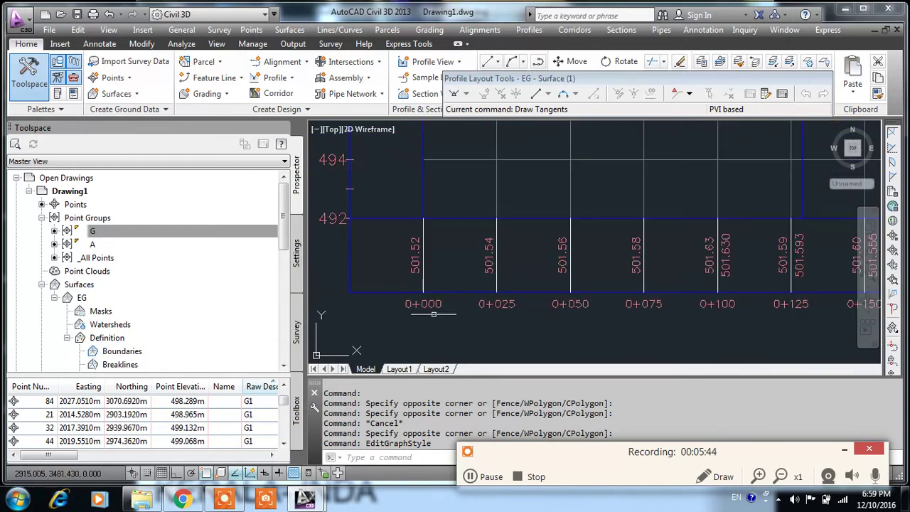
pyautogui.scroll(-2, 472, 276)
pyautogui.scroll(1, 573, 233)
pyautogui.scroll(2, 561, 236)
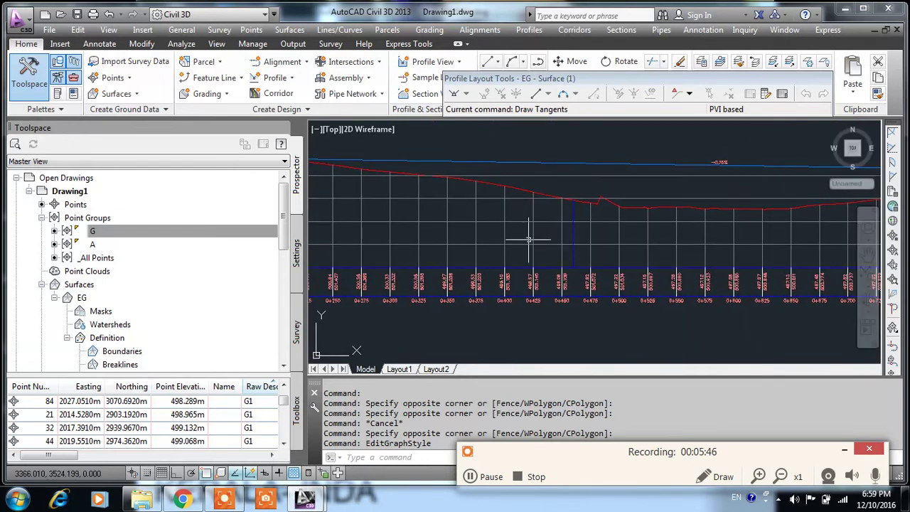
pyautogui.scroll(1, 523, 213)
pyautogui.scroll(1, 519, 206)
pyautogui.click(505, 179)
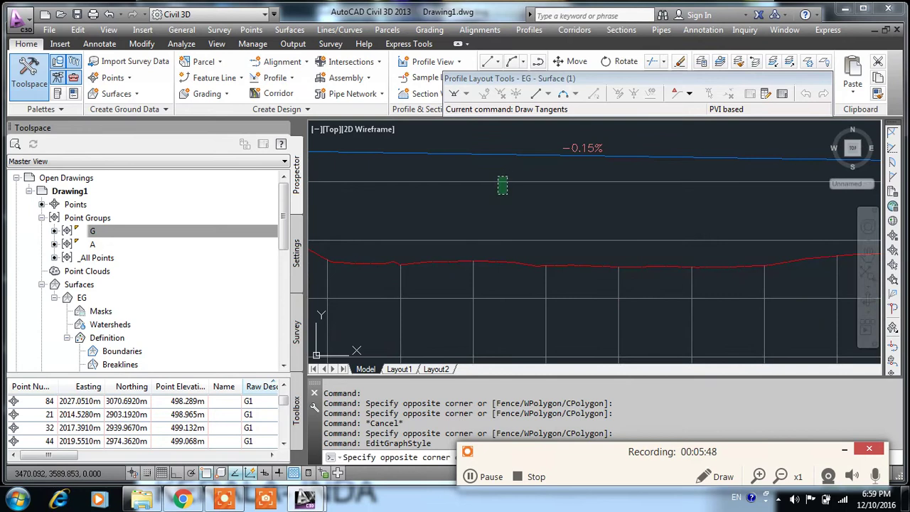
pyautogui.click(495, 193)
pyautogui.rightClick(498, 183)
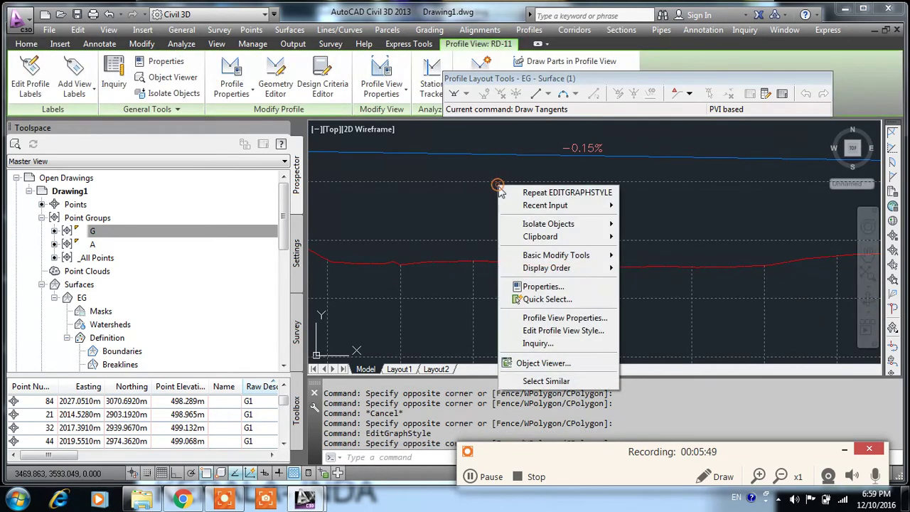
pyautogui.click(558, 328)
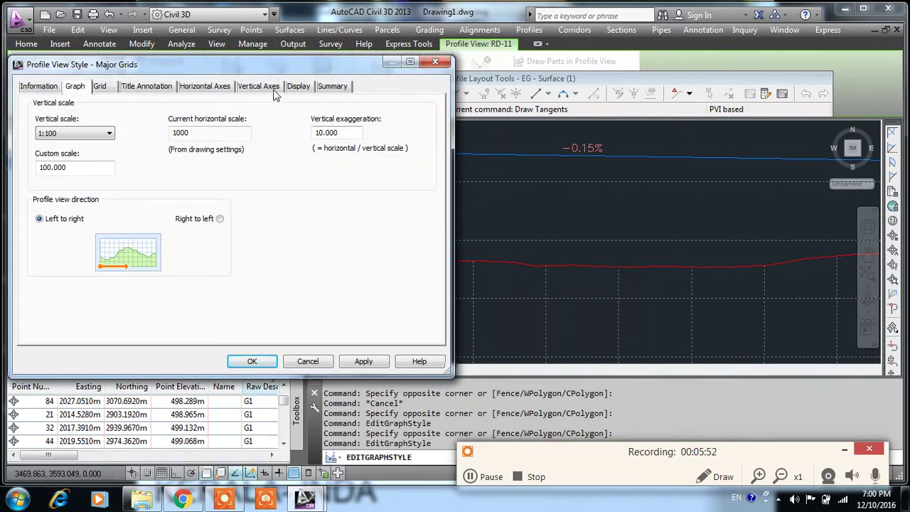
pyautogui.click(274, 89)
pyautogui.click(439, 62)
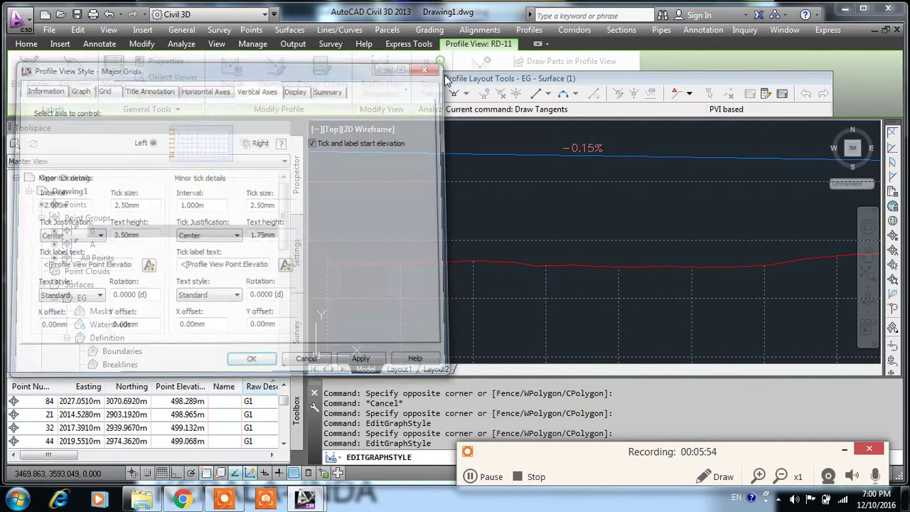
# Step: Add a Cut and a Fill hatch area to profile view RD-11 and apply them
pyautogui.rightClick(490, 183)
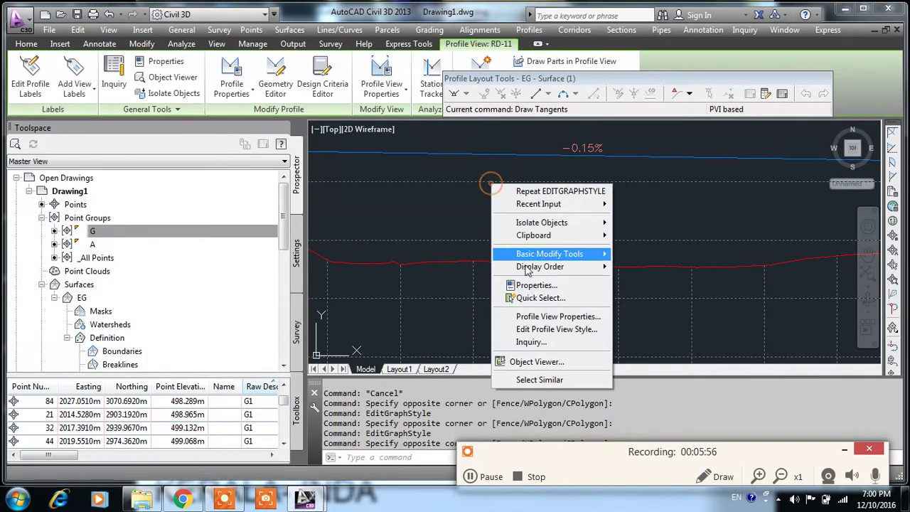
pyautogui.click(533, 316)
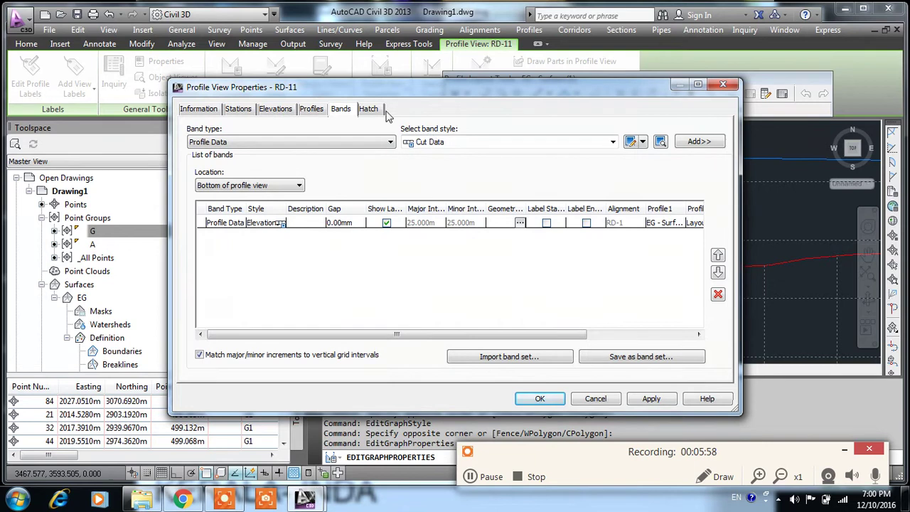
pyautogui.click(375, 110)
pyautogui.click(249, 166)
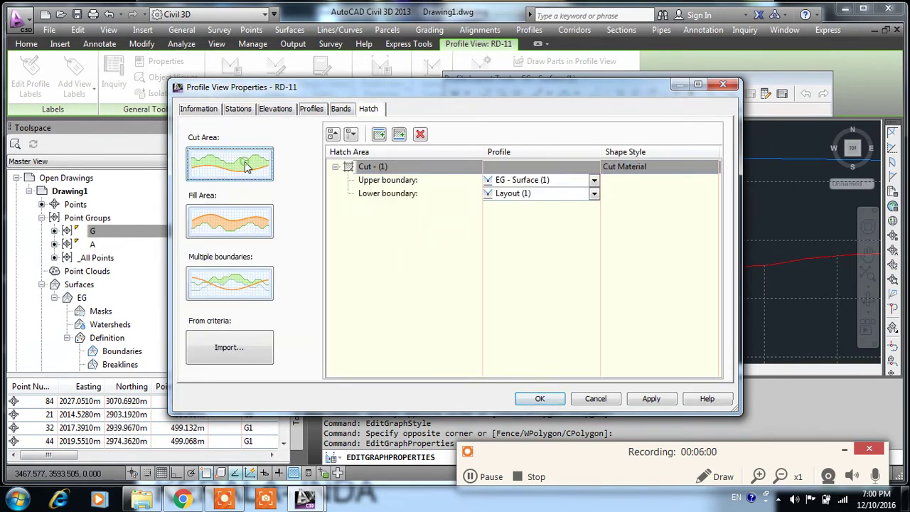
pyautogui.click(228, 235)
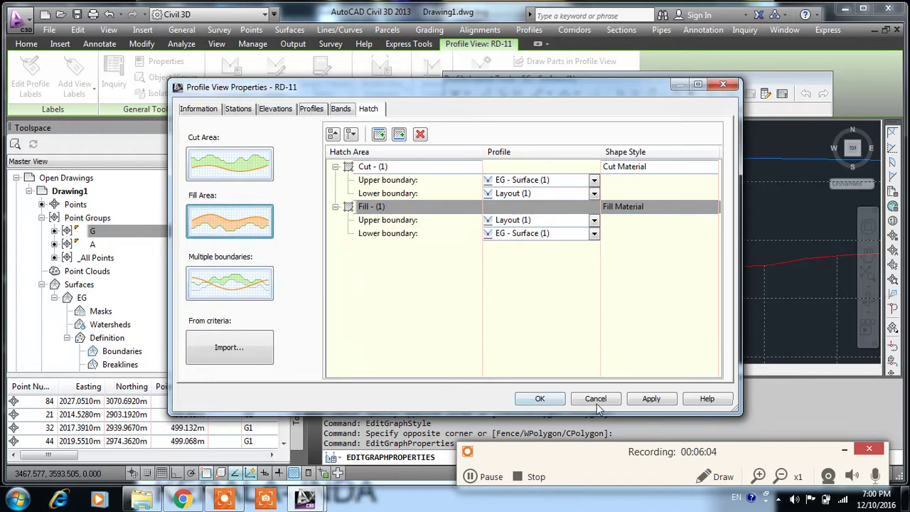
pyautogui.click(642, 400)
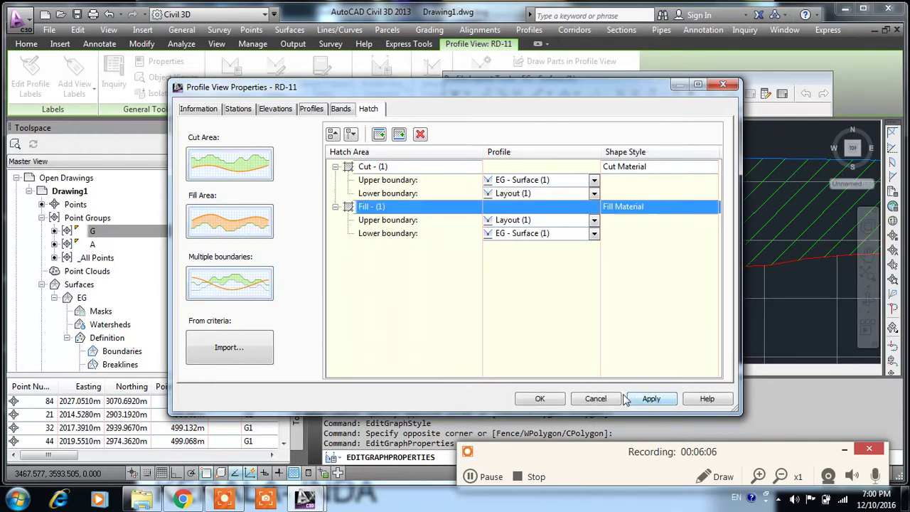
# Step: Set the Fill area's shape style to Bridge, apply, and close the properties
pyautogui.click(606, 206)
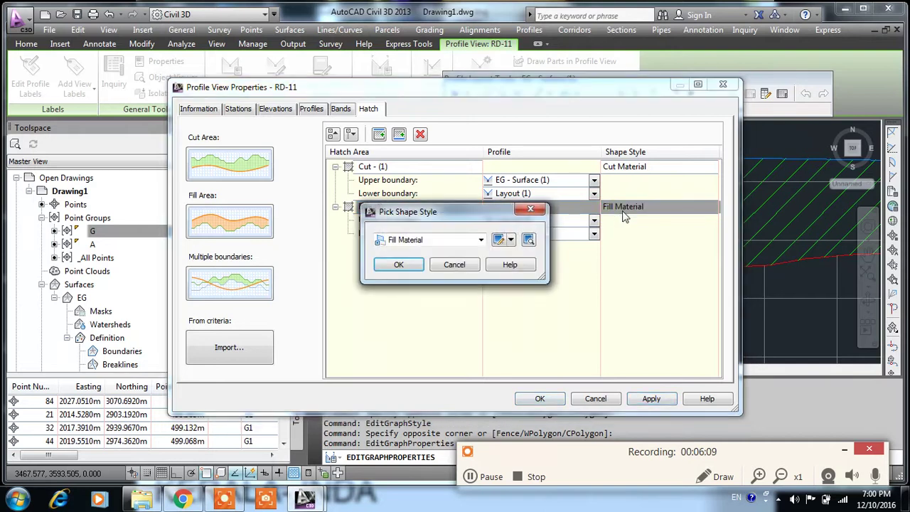
pyautogui.click(481, 240)
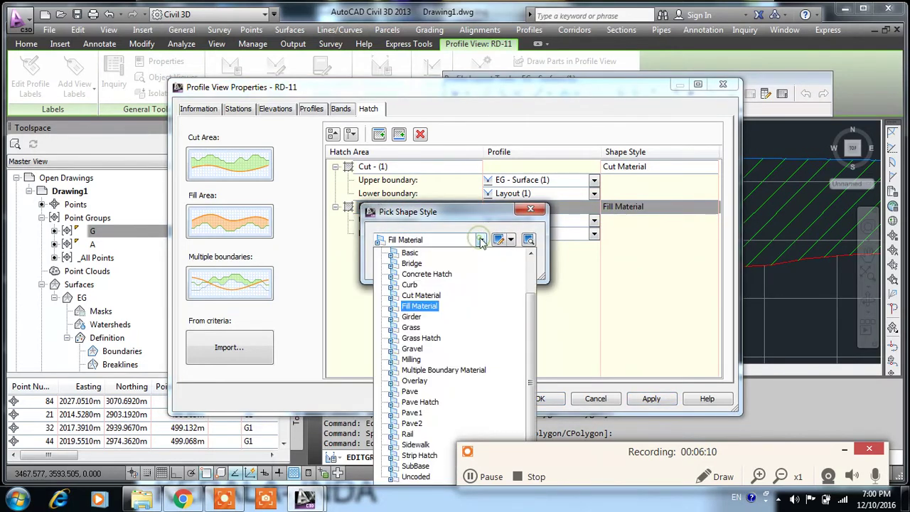
pyautogui.click(412, 263)
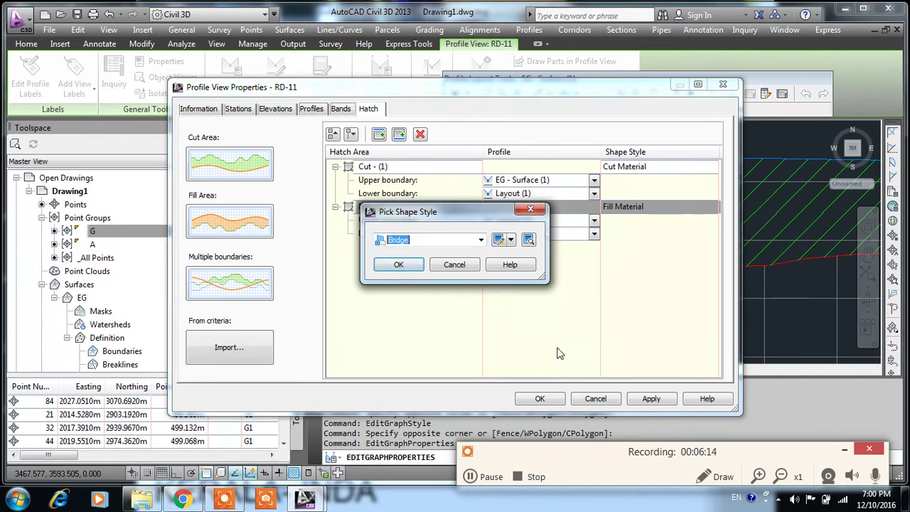
pyautogui.click(395, 264)
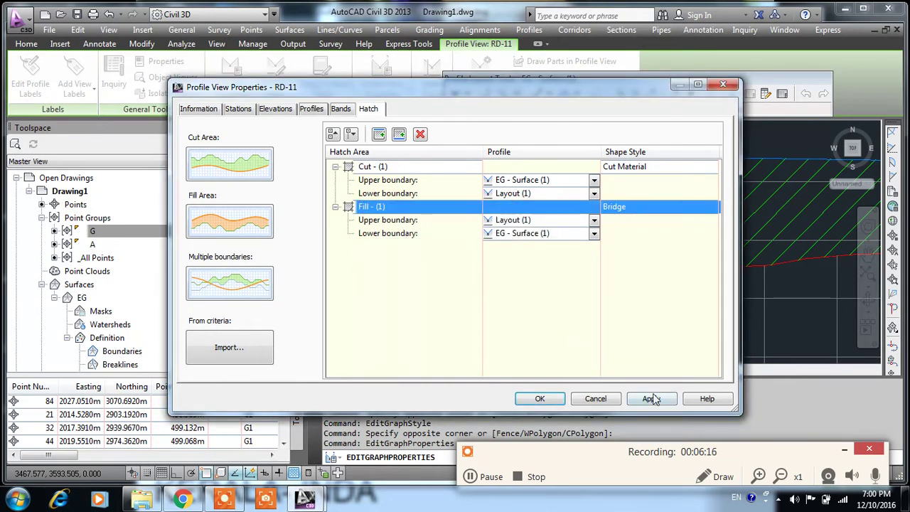
pyautogui.click(651, 399)
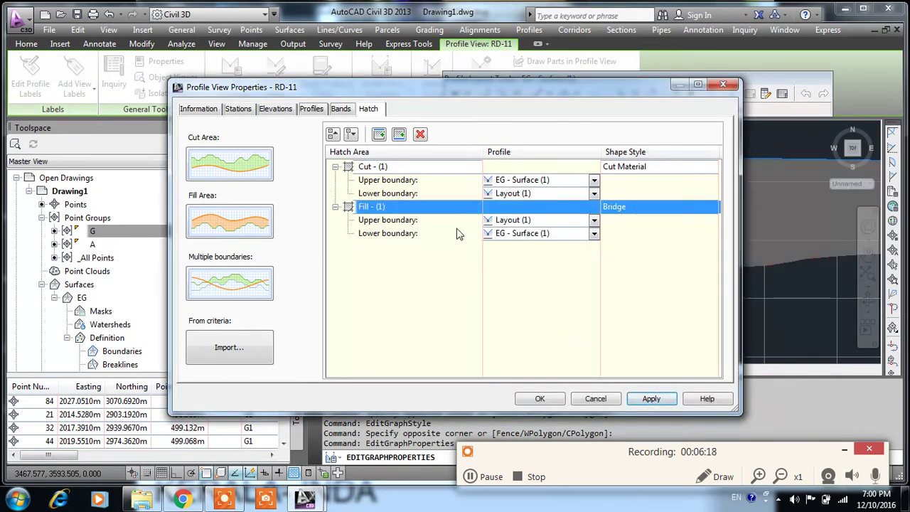
pyautogui.click(540, 399)
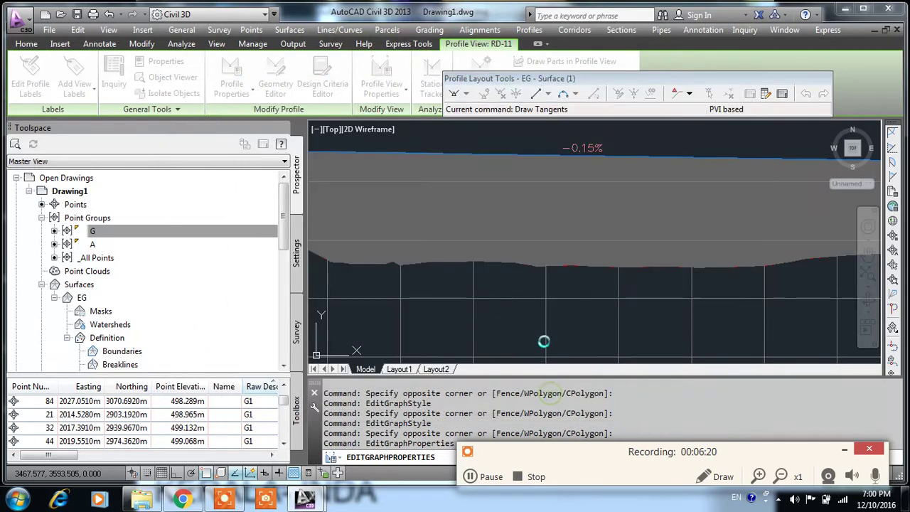
pyautogui.scroll(2, 445, 249)
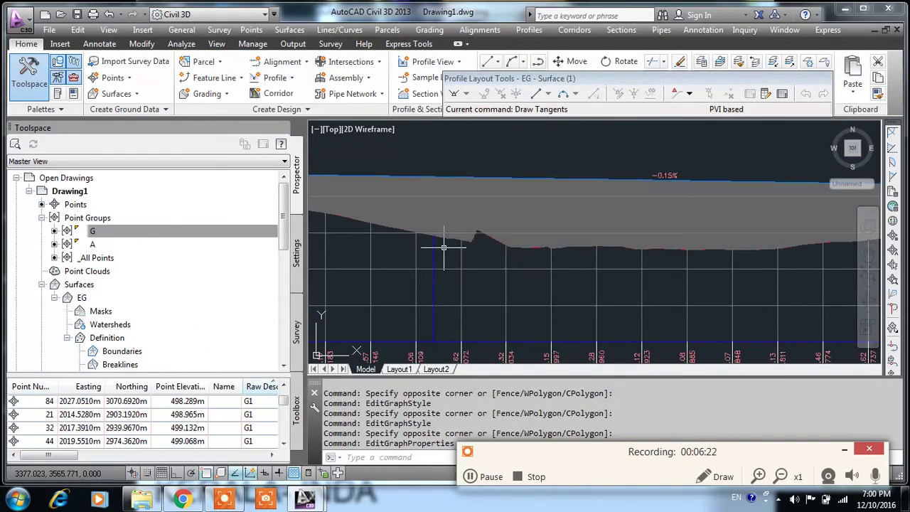
pyautogui.scroll(-2, 590, 238)
pyautogui.scroll(2, 579, 235)
pyautogui.click(578, 234)
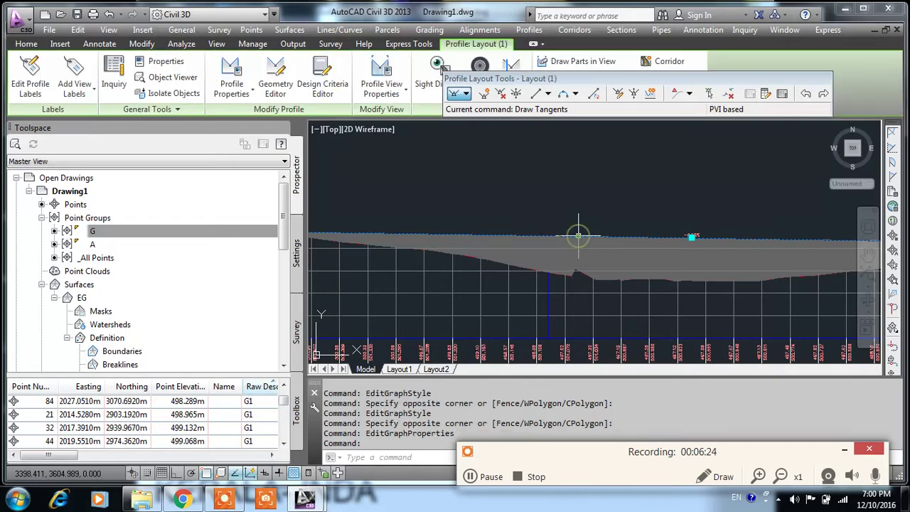
pyautogui.rightClick(579, 236)
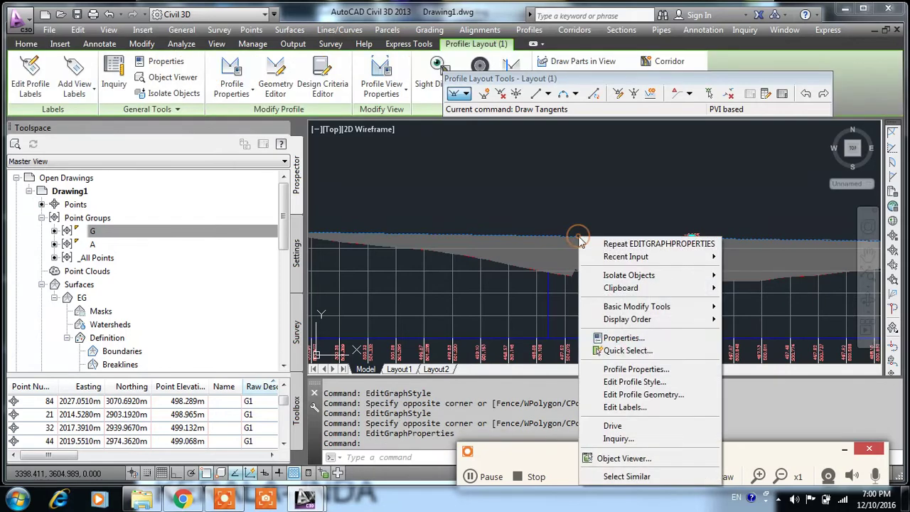
pyautogui.click(629, 369)
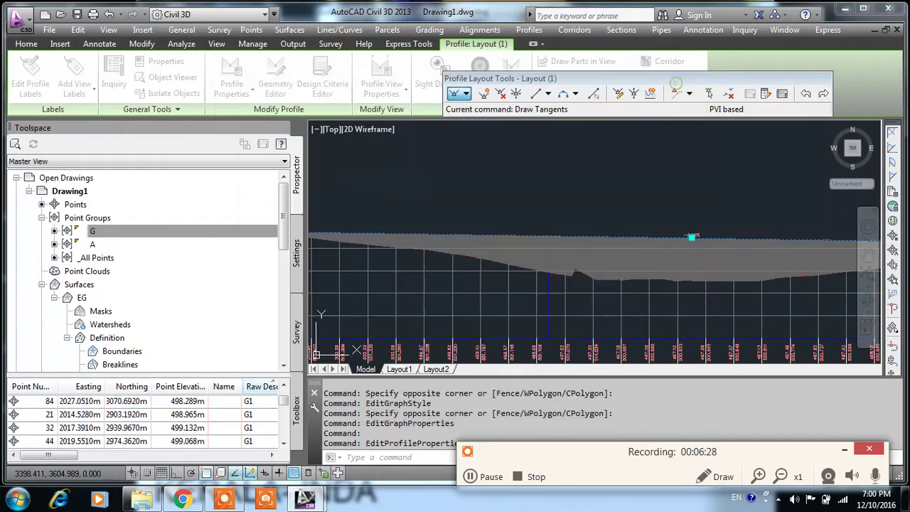
pyautogui.click(674, 85)
pyautogui.rightClick(535, 313)
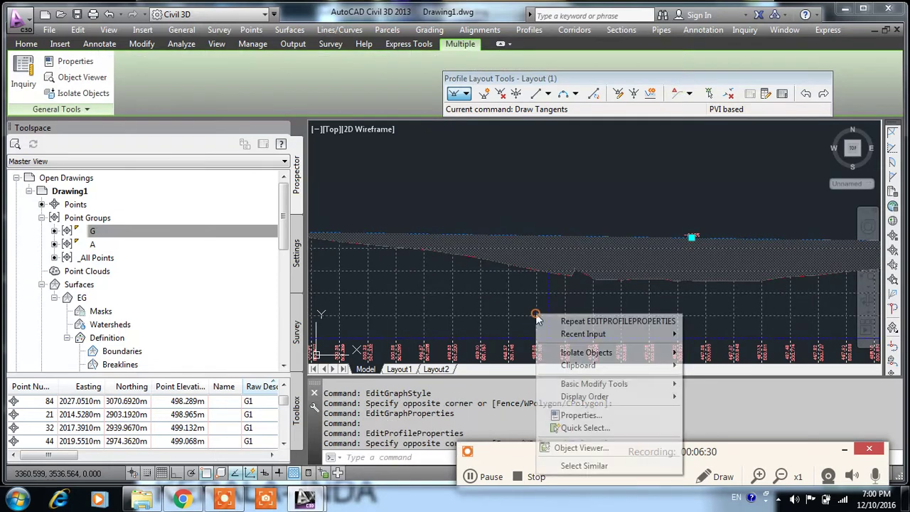
pyautogui.click(503, 307)
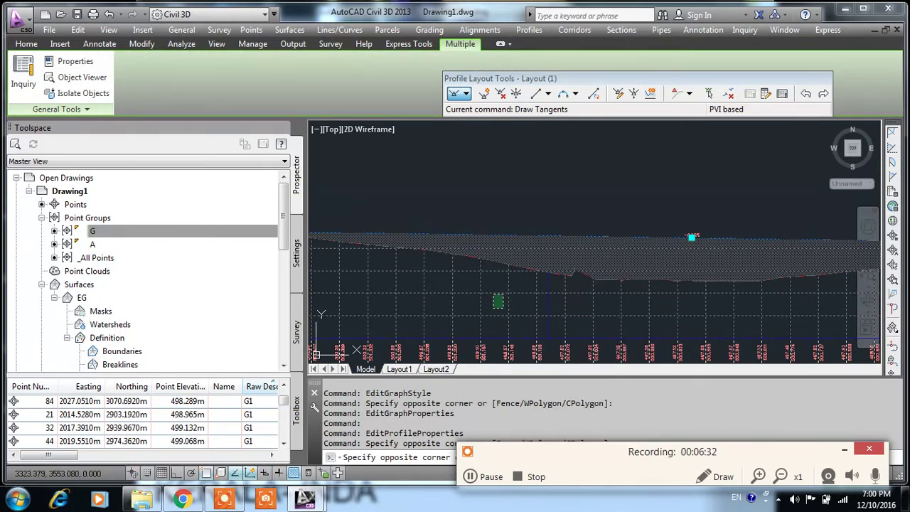
pyautogui.click(494, 294)
pyautogui.rightClick(494, 294)
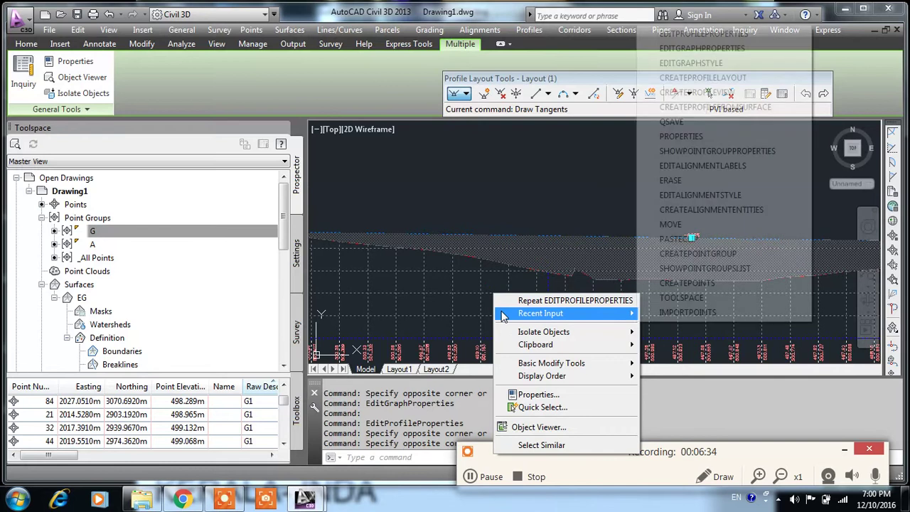
pyautogui.click(502, 310)
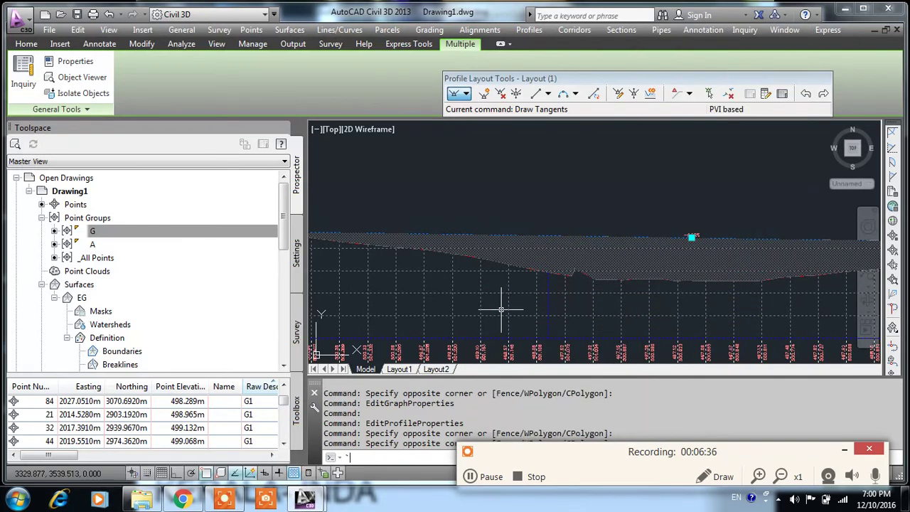
pyautogui.press('Escape')
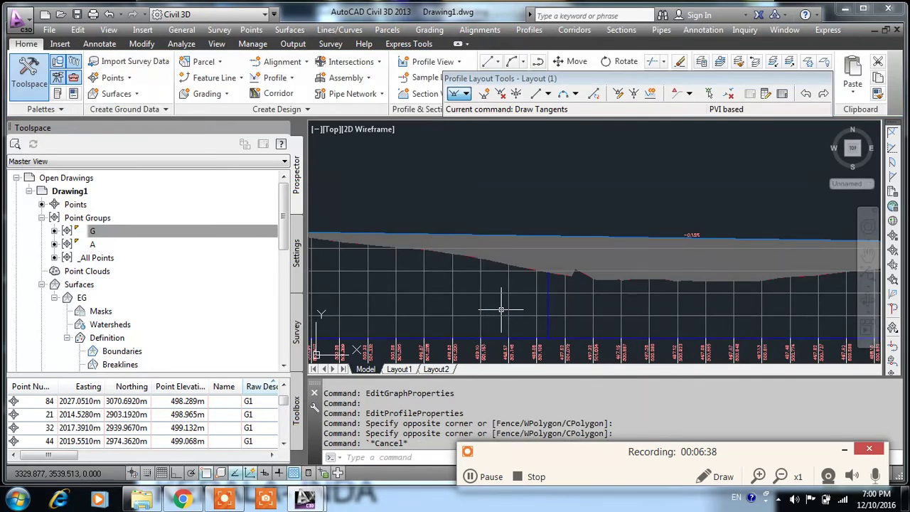
pyautogui.press('Escape')
# Step: Add a second Cut and a second Fill hatch area in the RD-11 profile view properties
pyautogui.click(500, 307)
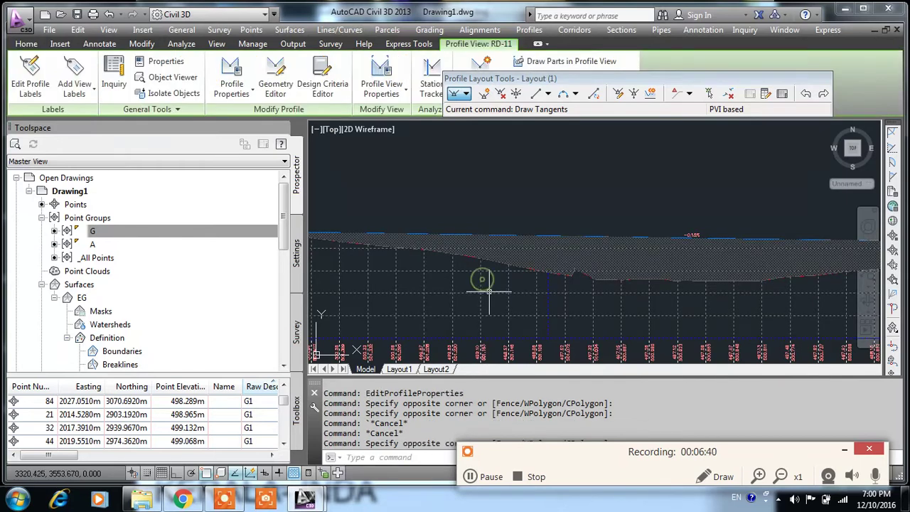
pyautogui.rightClick(494, 307)
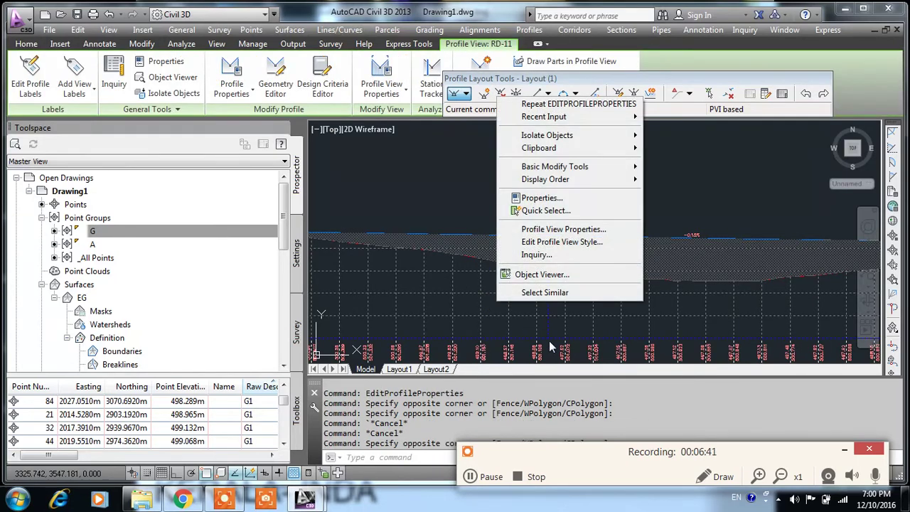
pyautogui.click(563, 229)
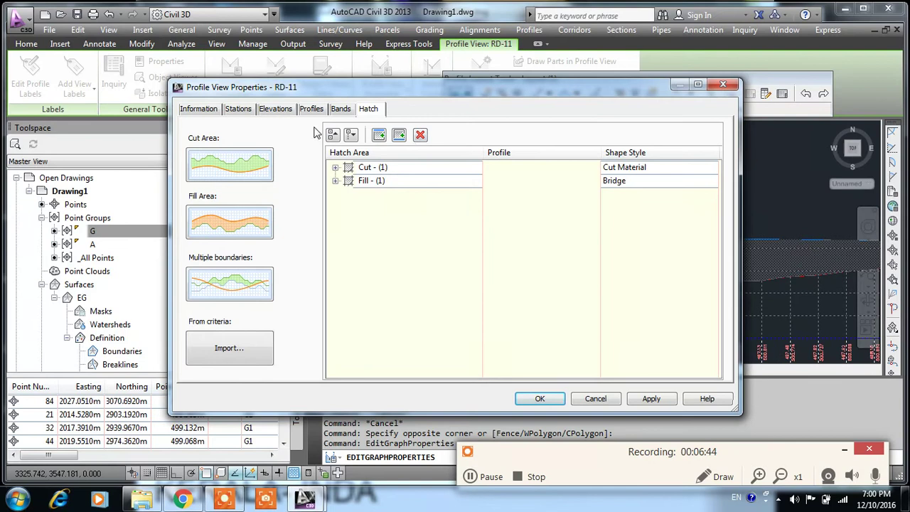
pyautogui.click(239, 173)
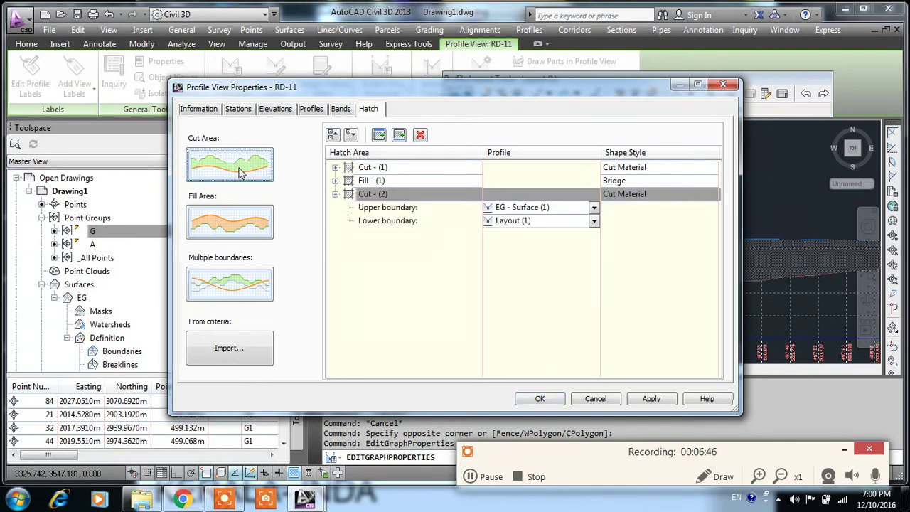
pyautogui.click(237, 239)
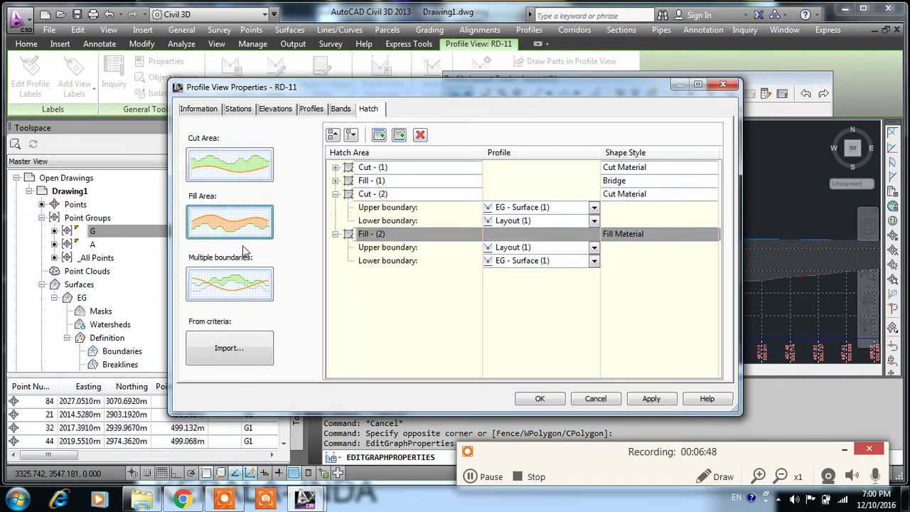
# Step: Set the Fill - (2) shape style to Cut Material, apply, and close the properties
pyautogui.click(619, 235)
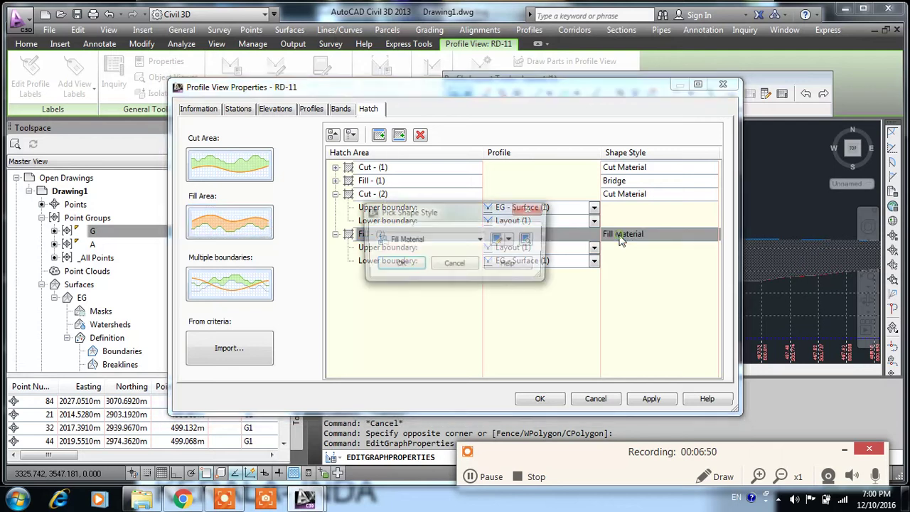
pyautogui.click(464, 242)
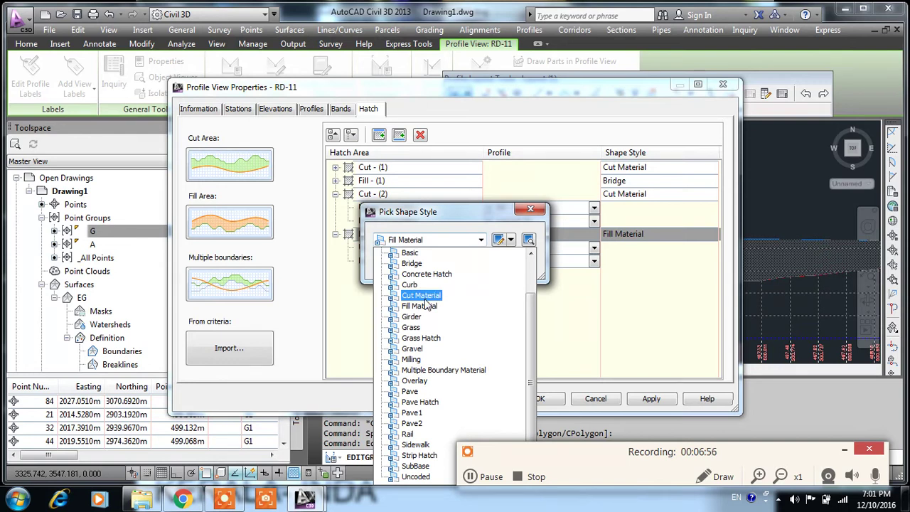
pyautogui.click(425, 297)
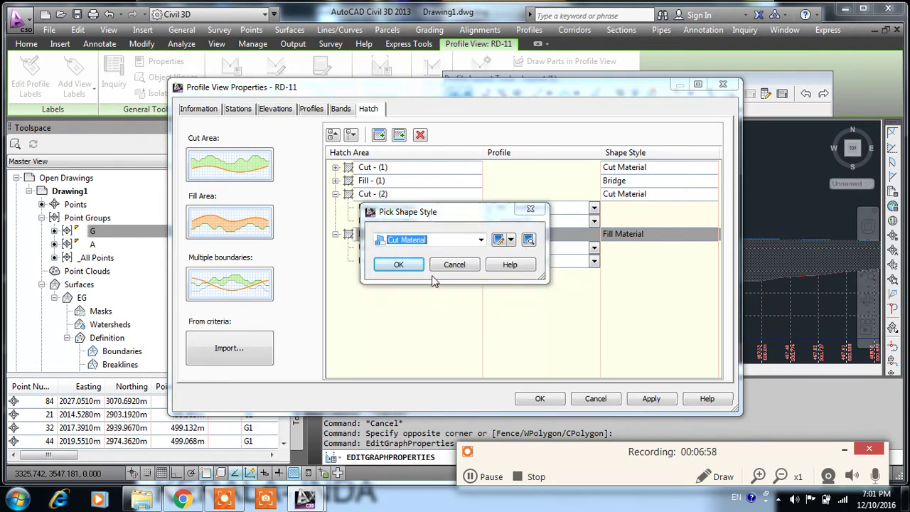
pyautogui.click(399, 264)
pyautogui.click(651, 399)
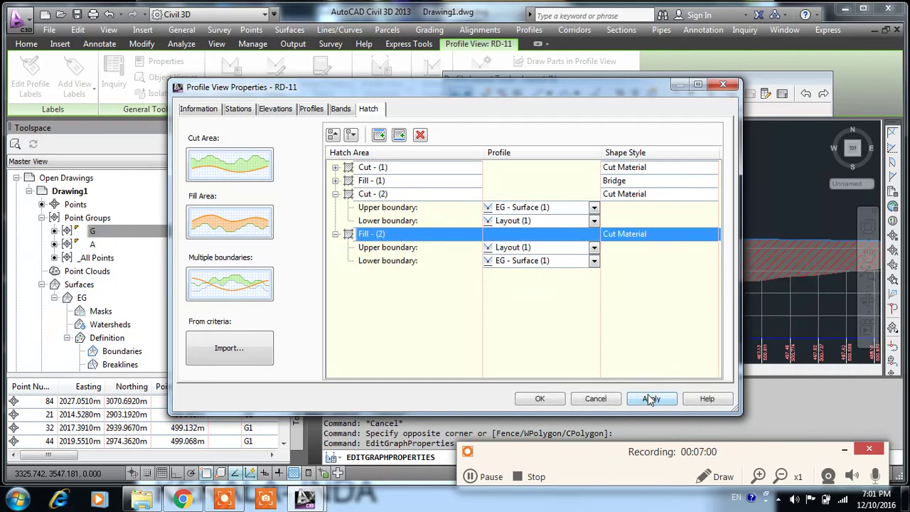
pyautogui.click(540, 399)
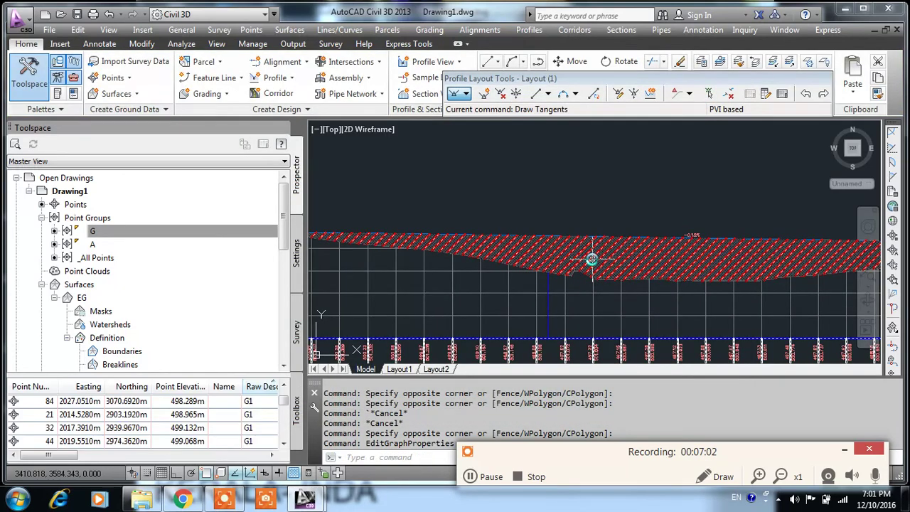
# Step: Zoom to the RD-11 profile view and open its Edit Profile View Style settings
pyautogui.scroll(-5, 468, 252)
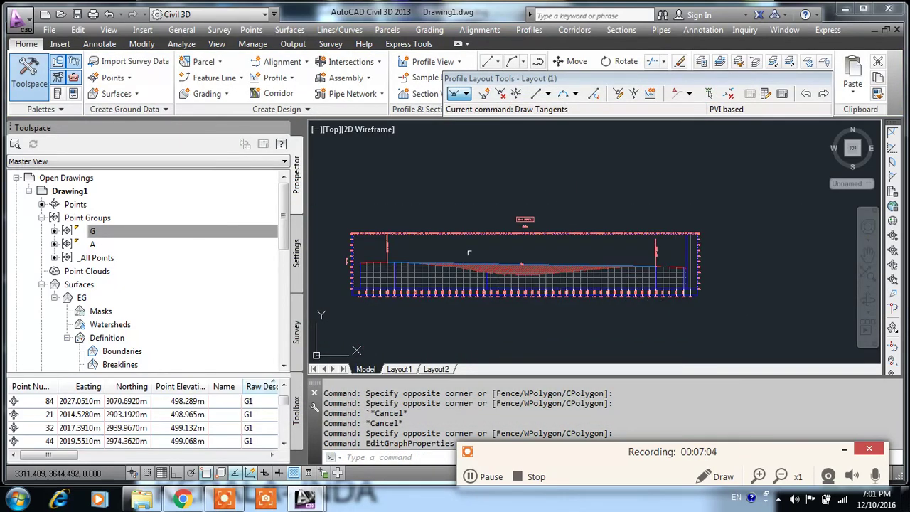
pyautogui.scroll(5, 468, 252)
pyautogui.scroll(3, 498, 242)
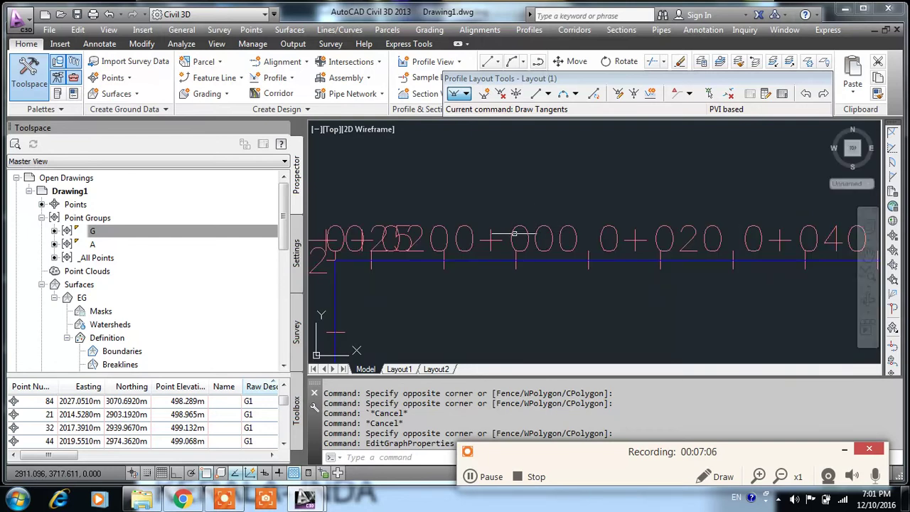
pyautogui.scroll(-3, 514, 233)
pyautogui.scroll(3, 560, 224)
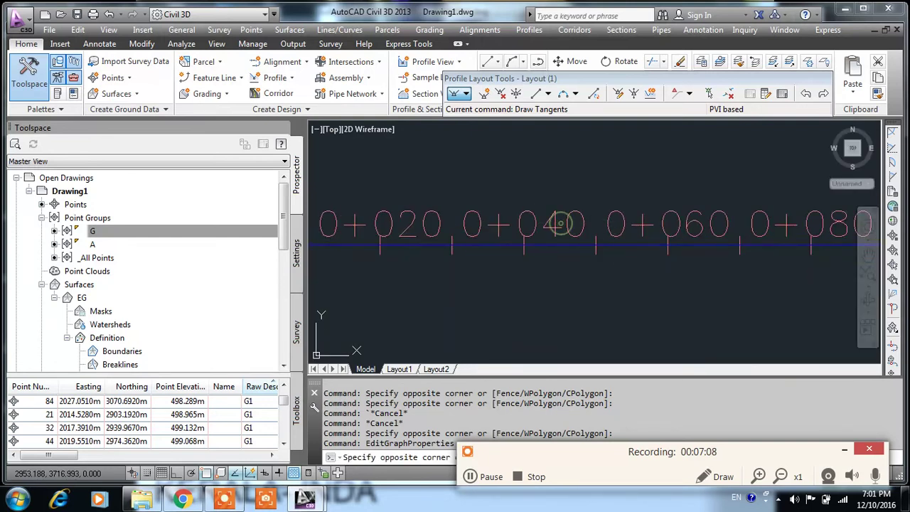
pyautogui.click(561, 224)
pyautogui.rightClick(561, 224)
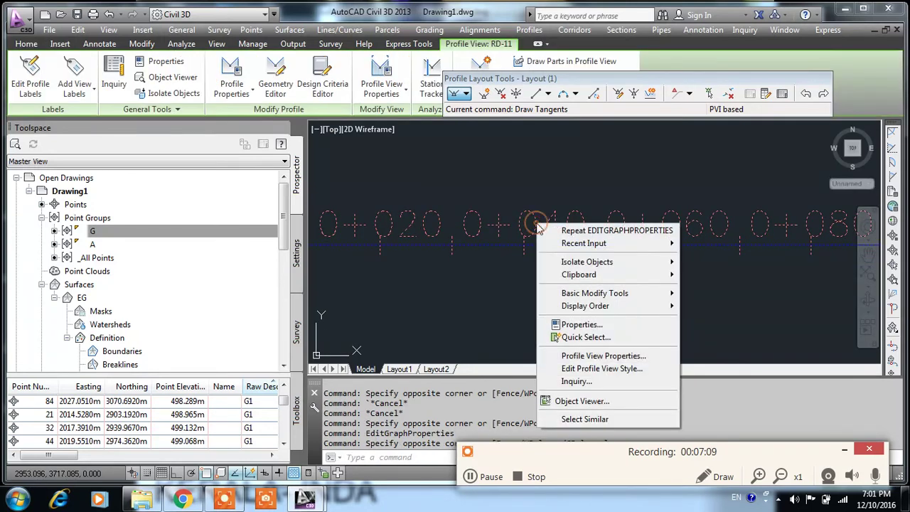
pyautogui.click(595, 368)
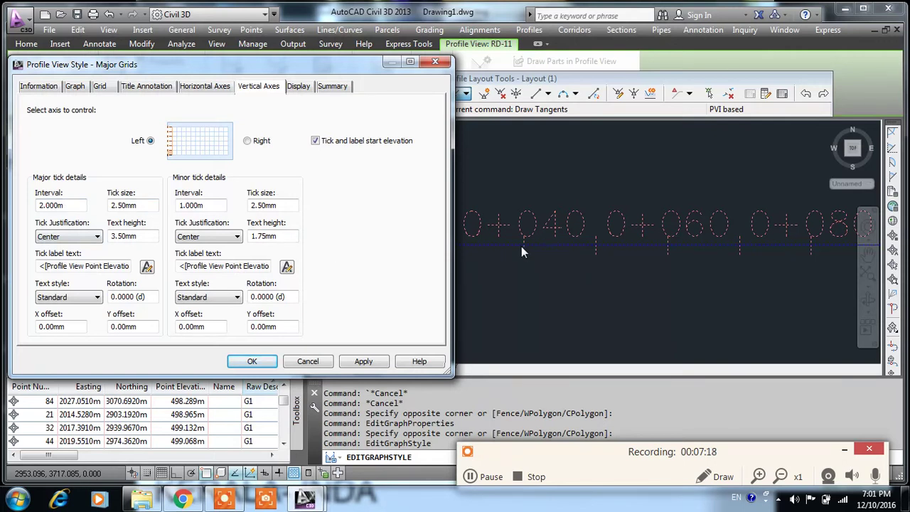
# Step: Set the Graph tab's vertical exaggeration from 10 to 25, apply, and close the style
pyautogui.click(197, 86)
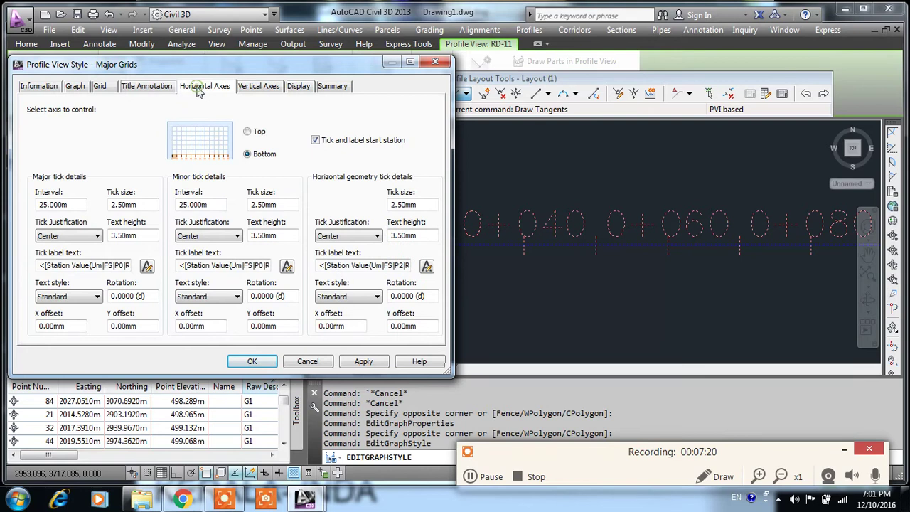
pyautogui.click(278, 92)
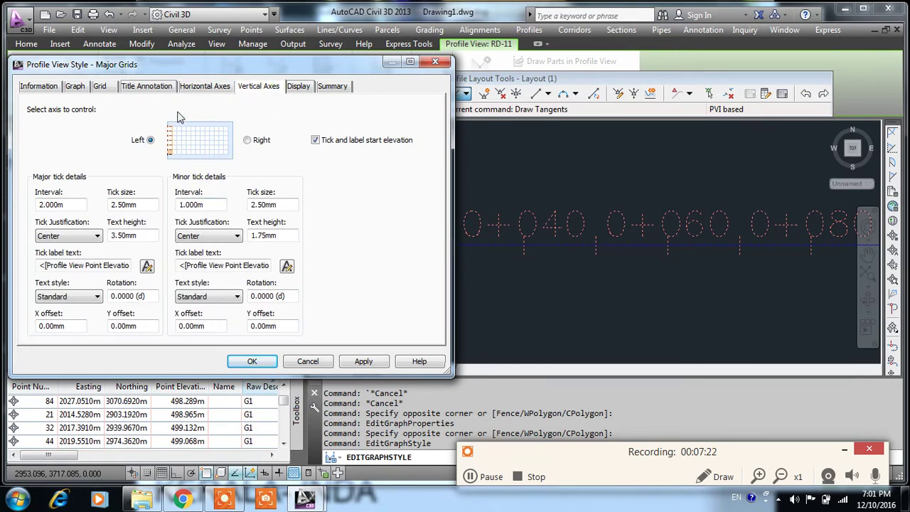
pyautogui.click(162, 88)
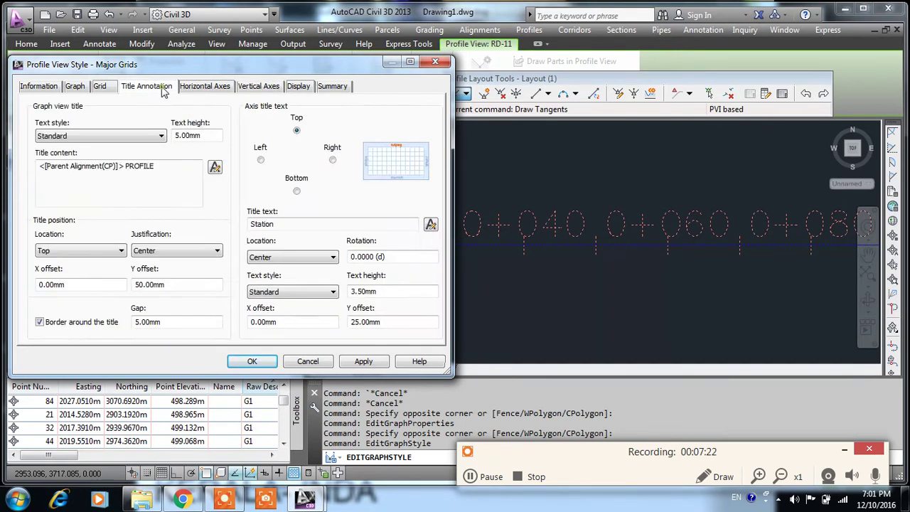
pyautogui.click(103, 86)
pyautogui.click(84, 87)
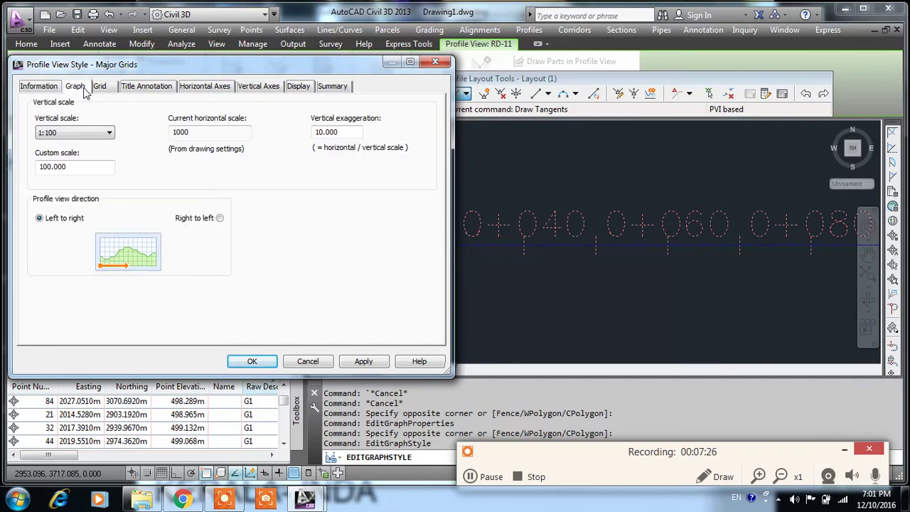
pyautogui.doubleClick(342, 134)
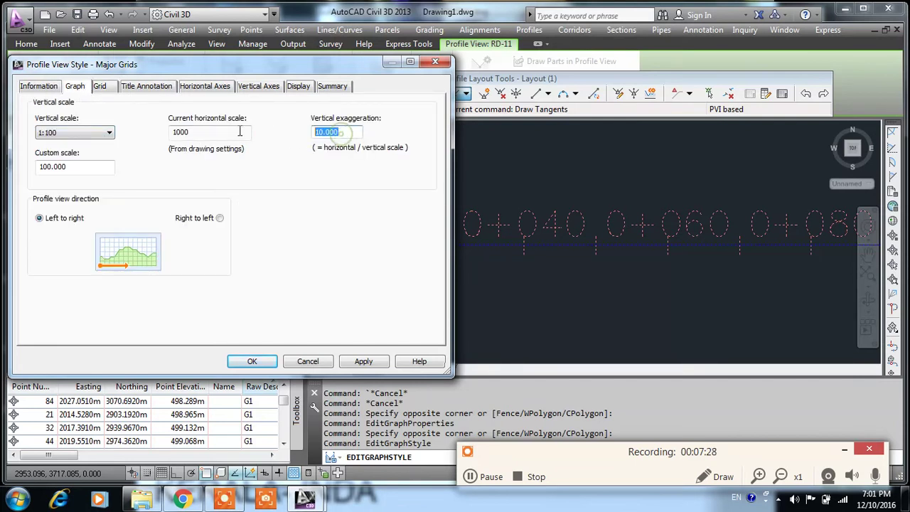
pyautogui.write('25')
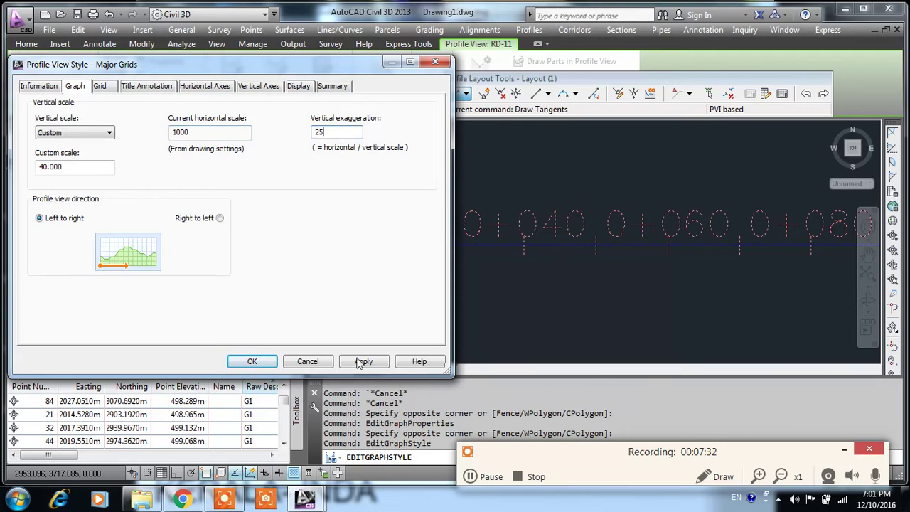
pyautogui.click(361, 362)
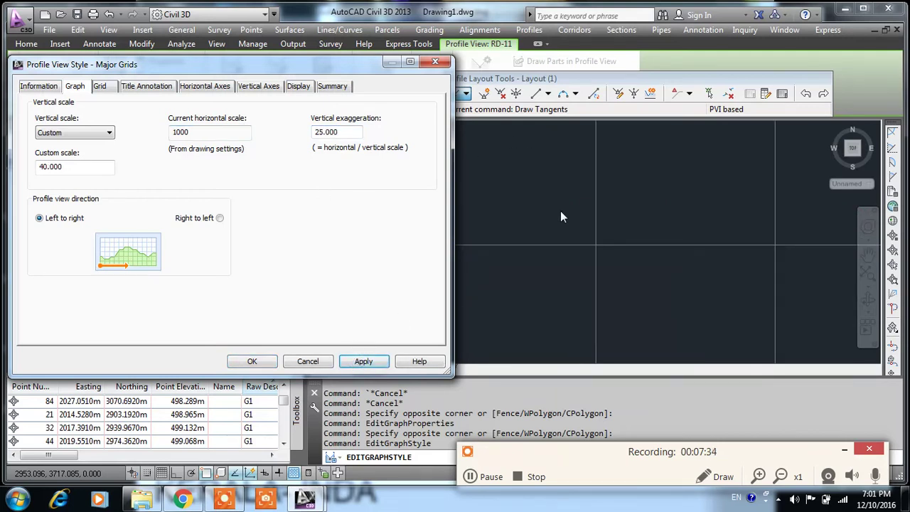
pyautogui.click(242, 360)
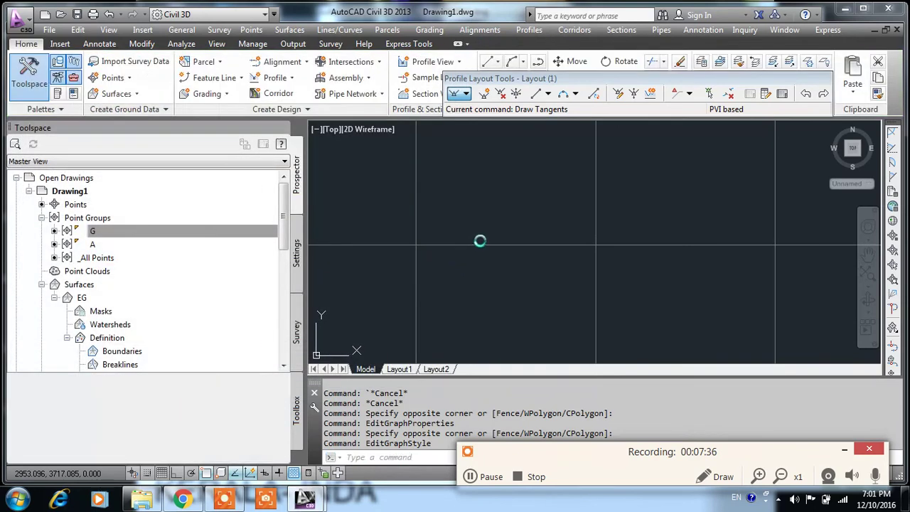
# Step: Zoom and pan along the exaggerated profile to the deepest cut, then zoom out to see it whole
pyautogui.scroll(-2, 576, 251)
pyautogui.scroll(6, 590, 235)
pyautogui.scroll(6, 602, 224)
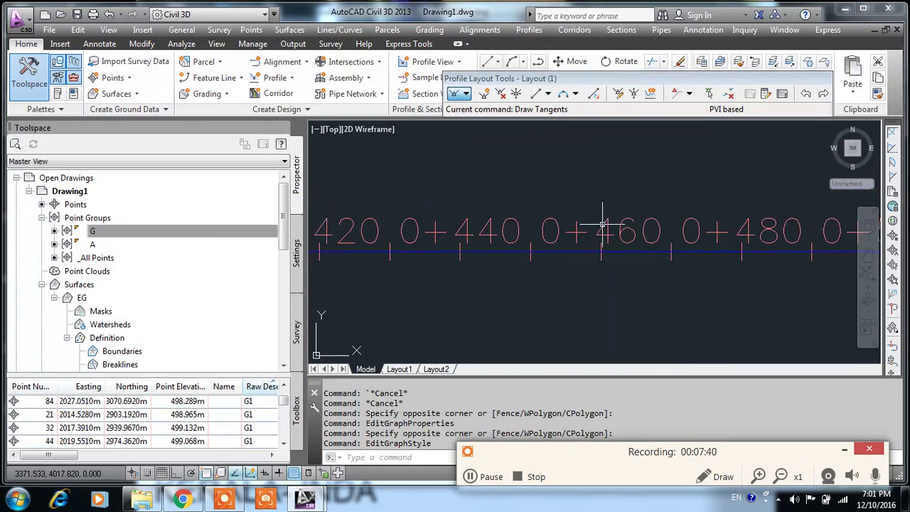
pyautogui.click(545, 225)
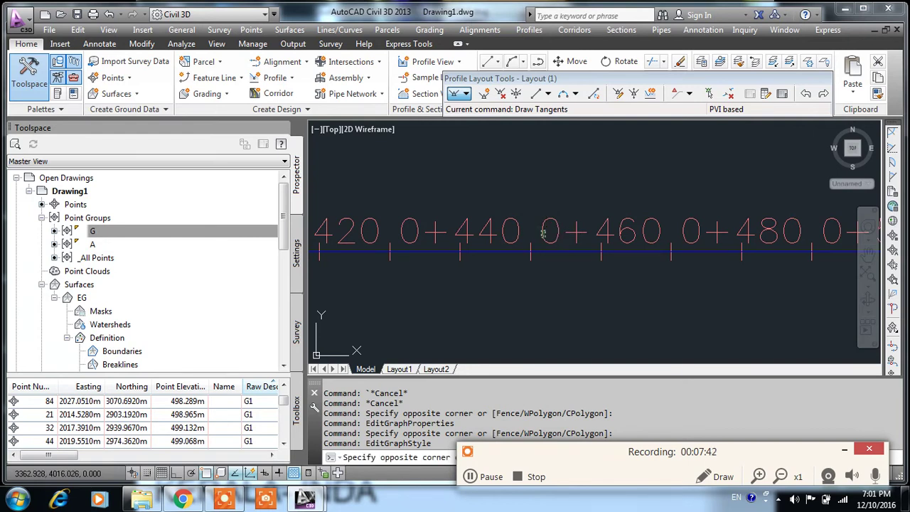
pyautogui.scroll(-1, 549, 233)
pyautogui.scroll(-5, 553, 235)
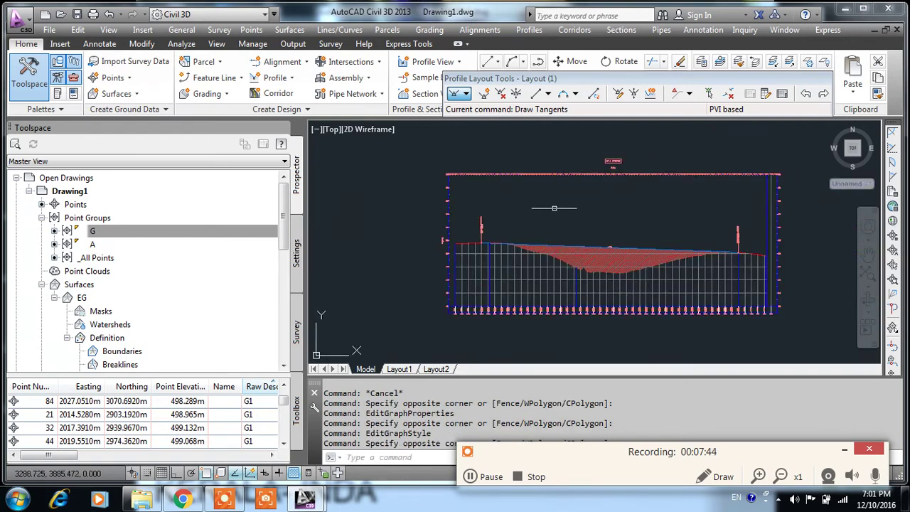
pyautogui.scroll(2, 651, 166)
pyautogui.moveTo(639, 226)
pyautogui.mouseDown(button='middle')
pyautogui.moveTo(563, 197)
pyautogui.moveTo(468, 253)
pyautogui.mouseUp(button='middle')
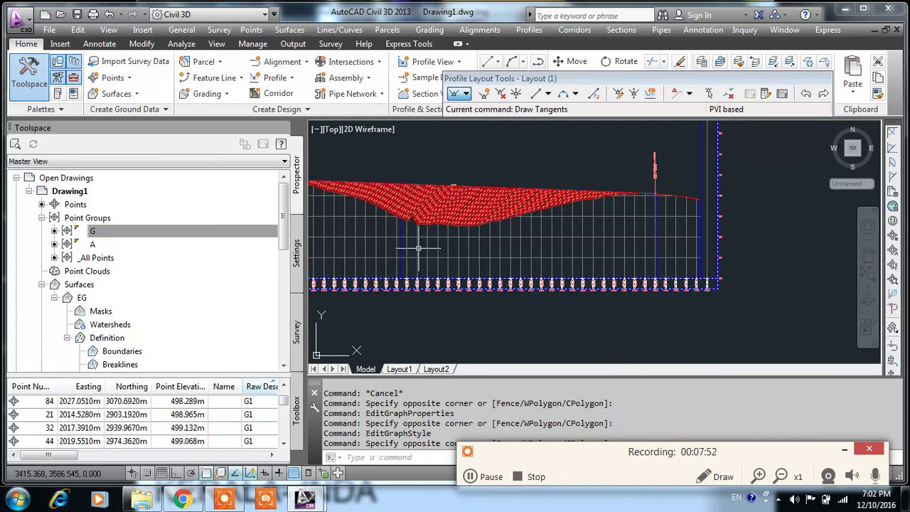
pyautogui.scroll(-1, 418, 248)
pyautogui.scroll(-1, 437, 264)
pyautogui.scroll(2, 526, 279)
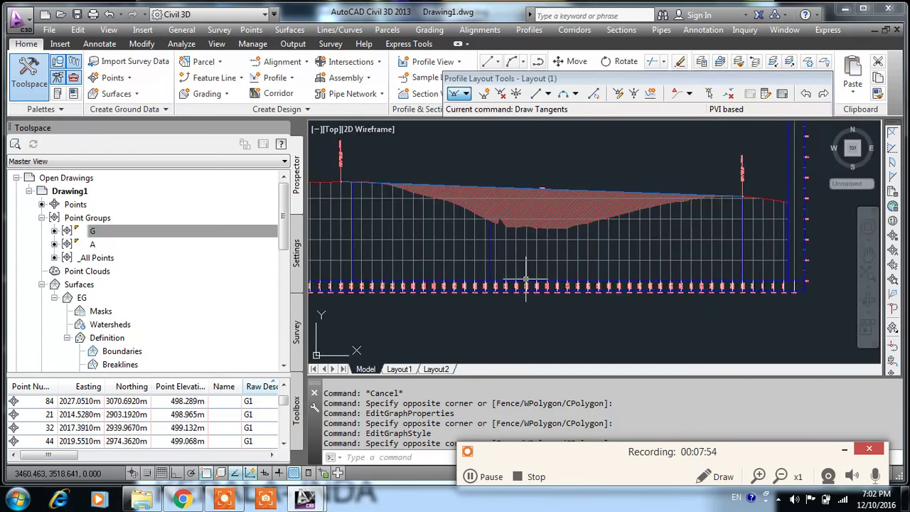
pyautogui.scroll(-1, 526, 279)
pyautogui.scroll(2, 386, 305)
pyautogui.scroll(-1, 504, 250)
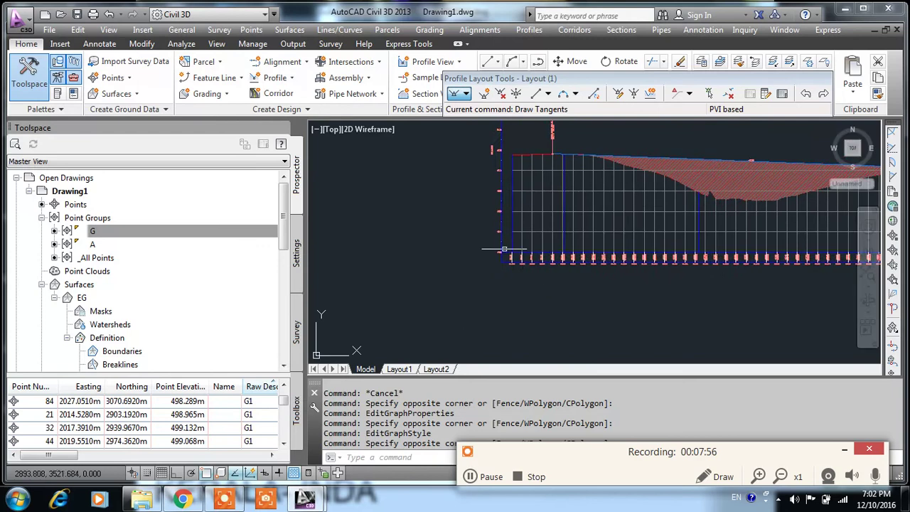
pyautogui.scroll(10, 504, 249)
pyautogui.scroll(-1, 462, 258)
pyautogui.scroll(-12, 418, 265)
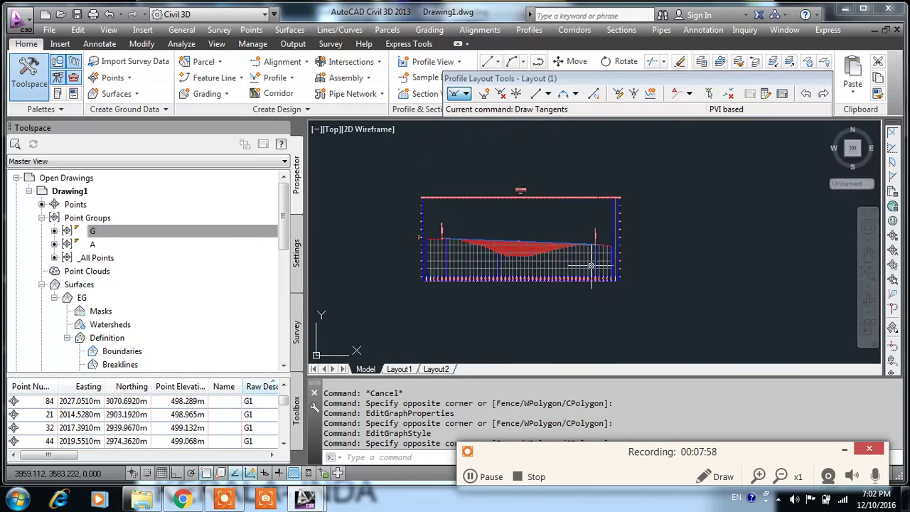